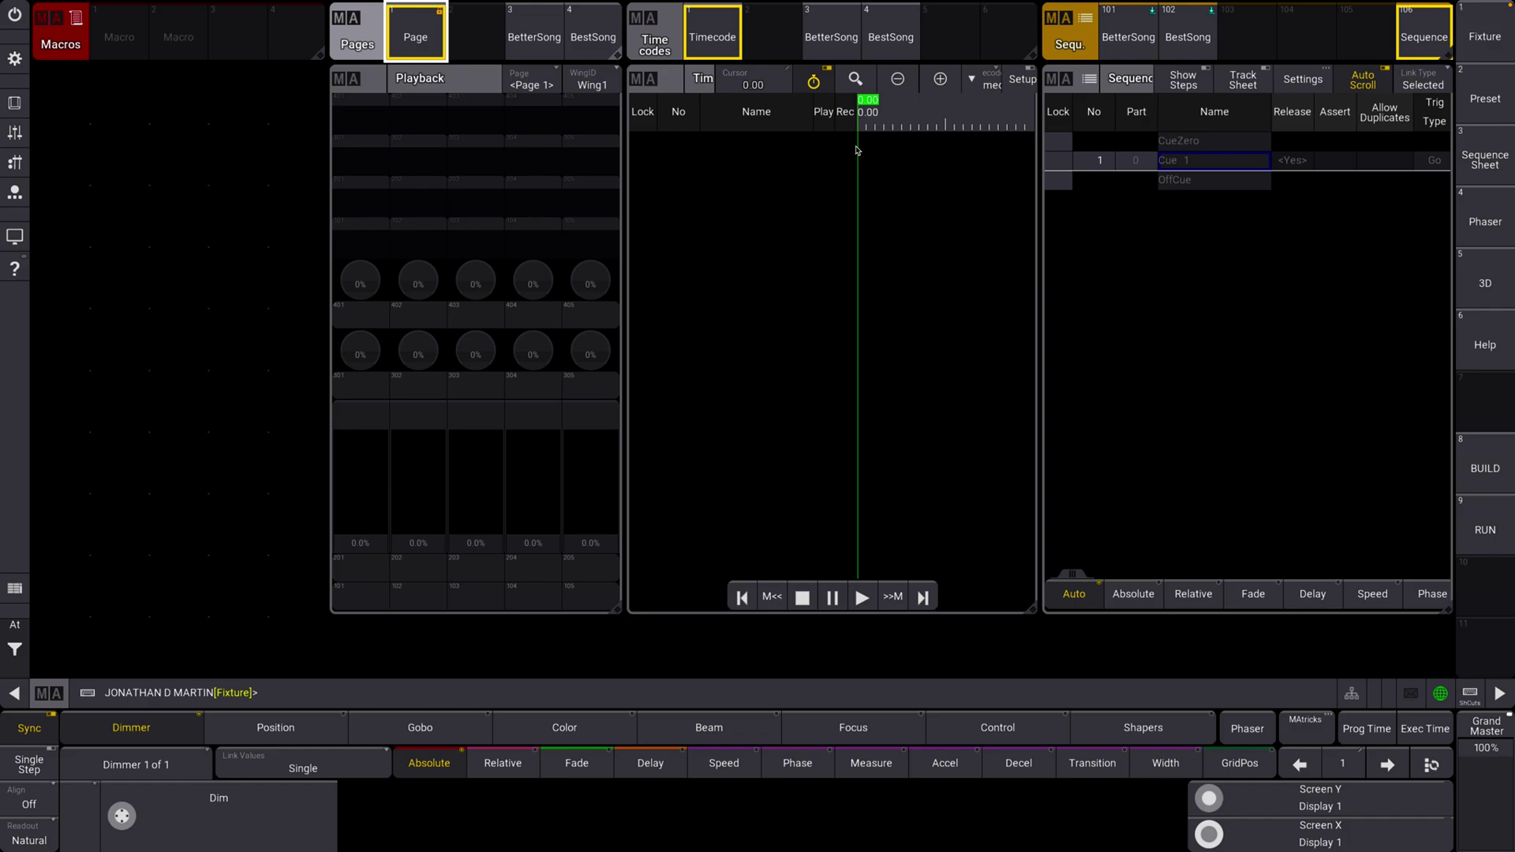
Press and hold Macro pool slot 3 to bring up its swipe menu of actions
{"action": "left_click_drag", "start_coordinate": [239, 40], "coordinate": [200, 87]}
Start editing macro 3 and insert new empty macro lines
{"action": "left_click", "coordinate": [181, 619]}
{"action": "left_click", "coordinate": [181, 619]}
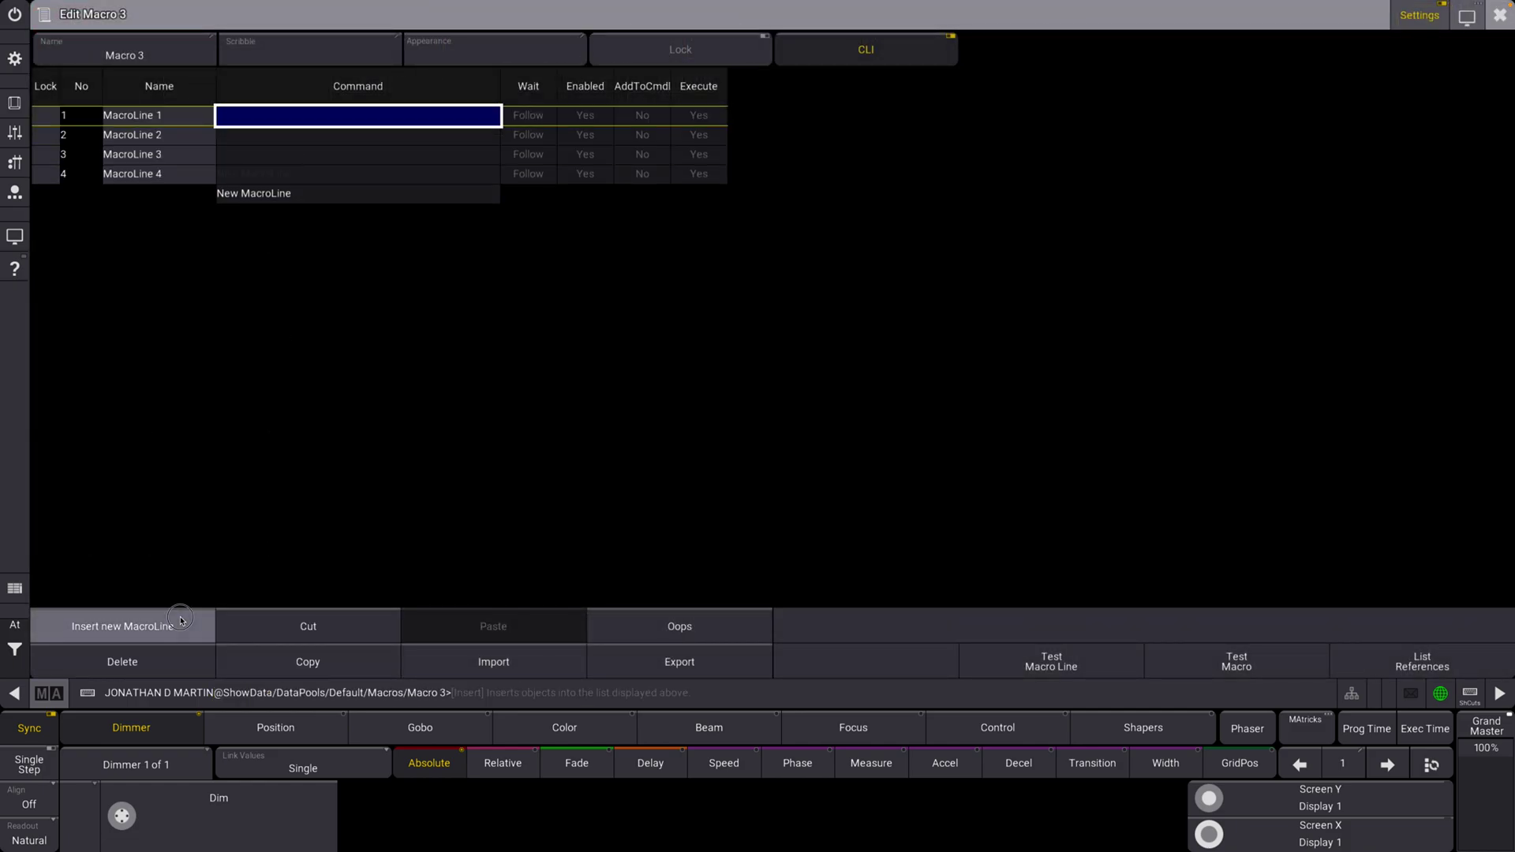
{"action": "left_click", "coordinate": [181, 619]}
{"action": "left_click", "coordinate": [180, 619]}
{"action": "left_click", "coordinate": [181, 619]}
{"action": "left_click", "coordinate": [180, 618]}
{"action": "left_click", "coordinate": [181, 619]}
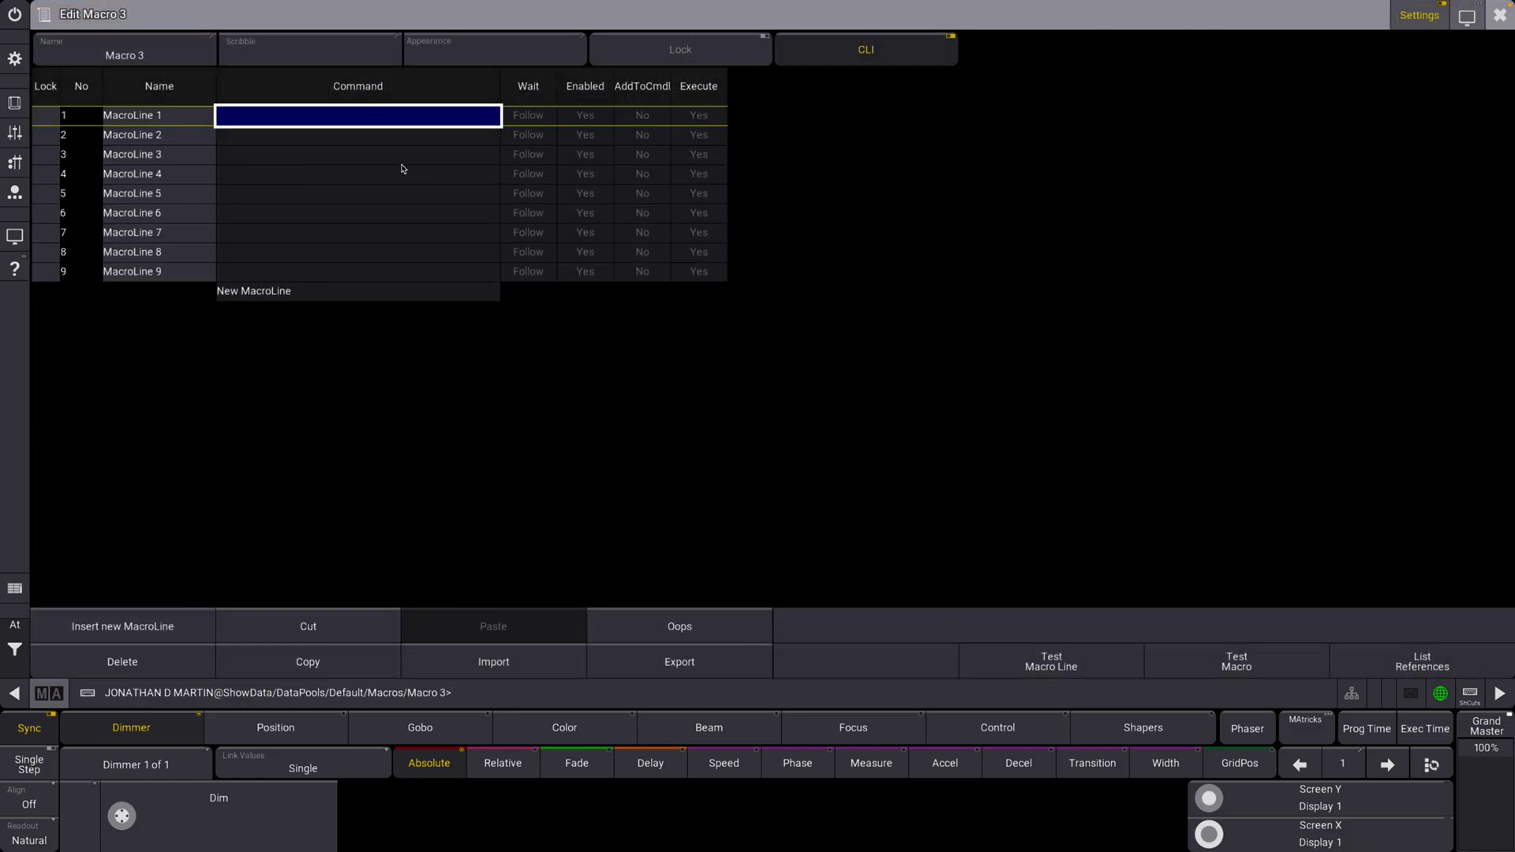
Rename macro 3 to 'BetterSong'
{"action": "left_click", "coordinate": [131, 55]}
{"action": "type", "text": "BetterS"}
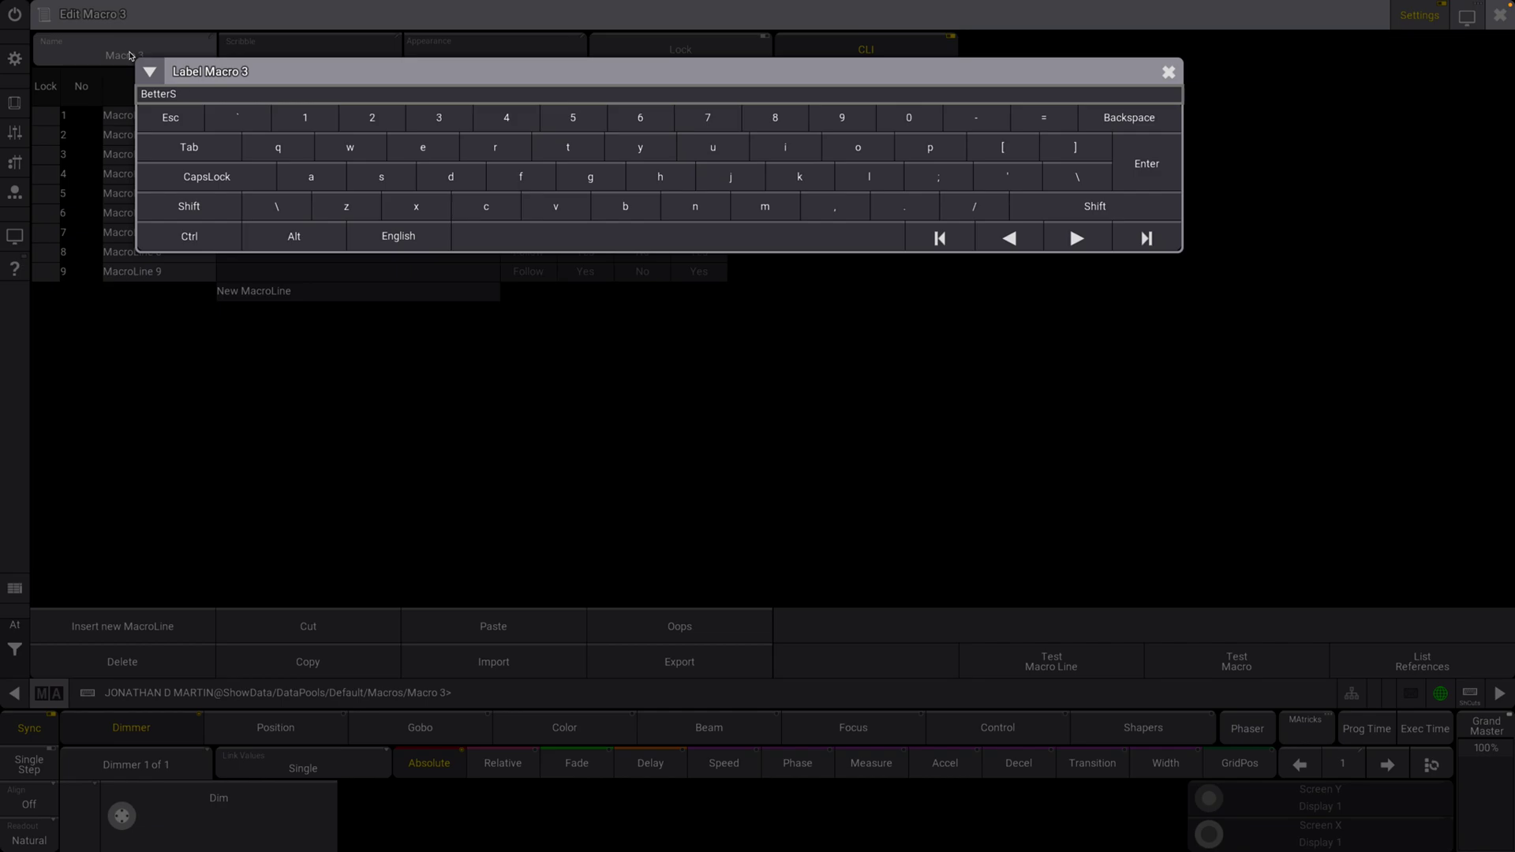
{"action": "type", "text": "ong"}
{"action": "key", "text": "Return"}
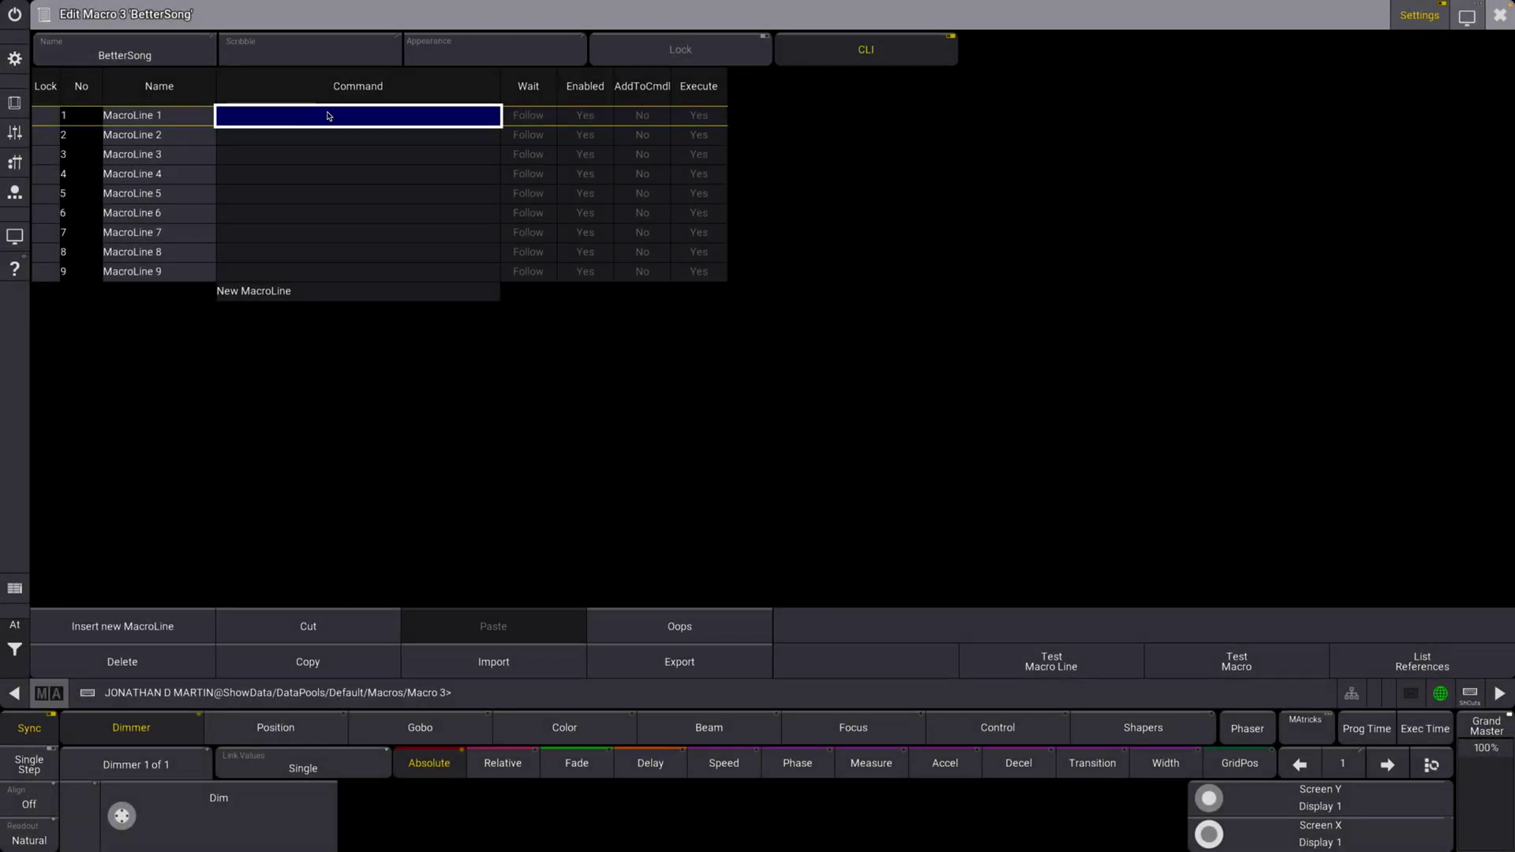
Set line 1 to SetGlobalVar currentsong "BetterSong"
{"action": "left_click", "coordinate": [329, 116]}
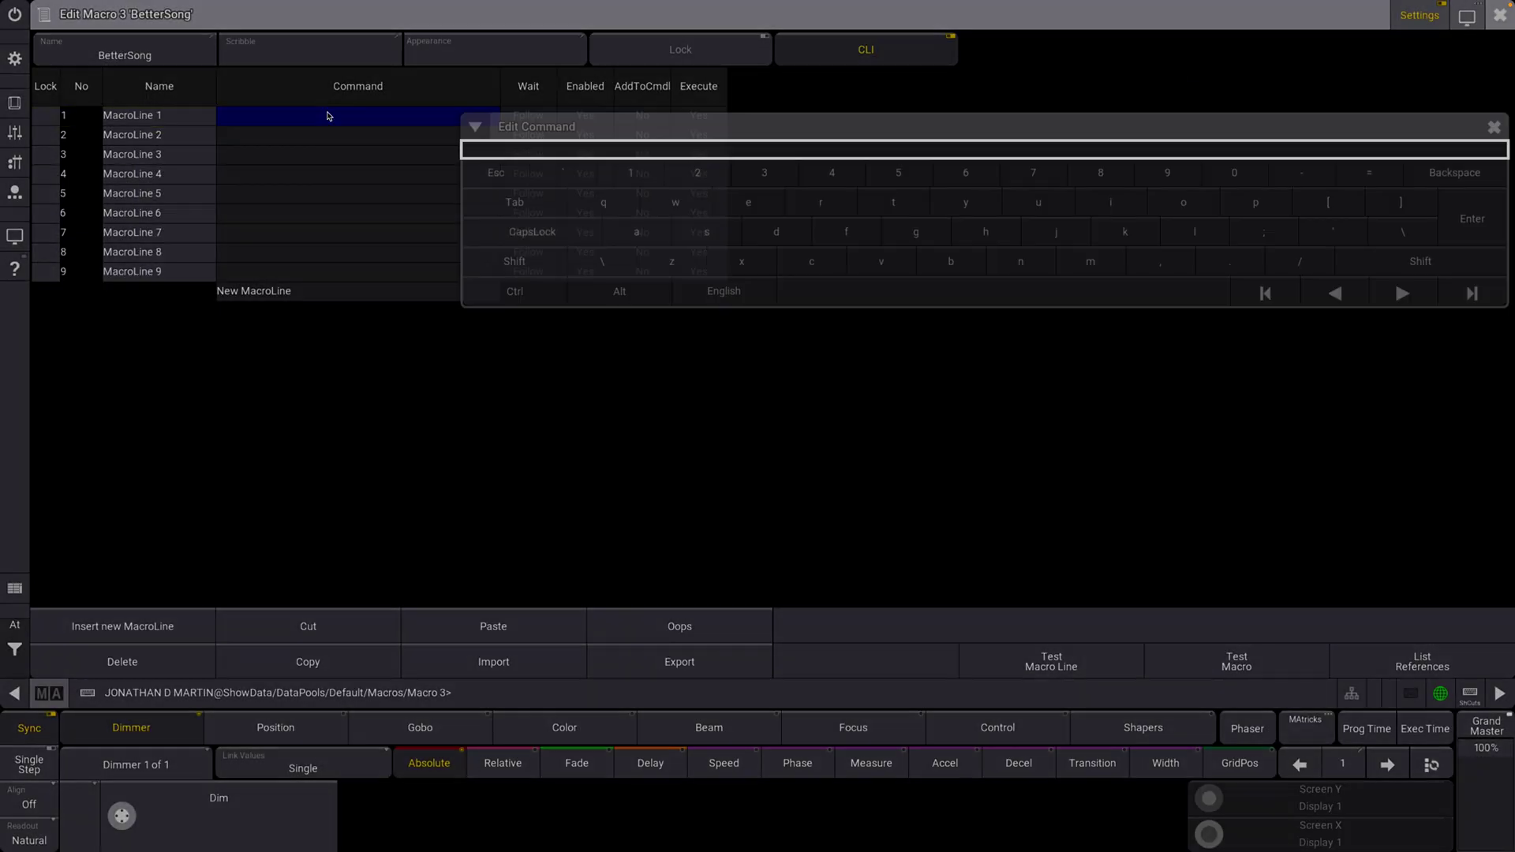
{"action": "type", "text": "SetGl"}
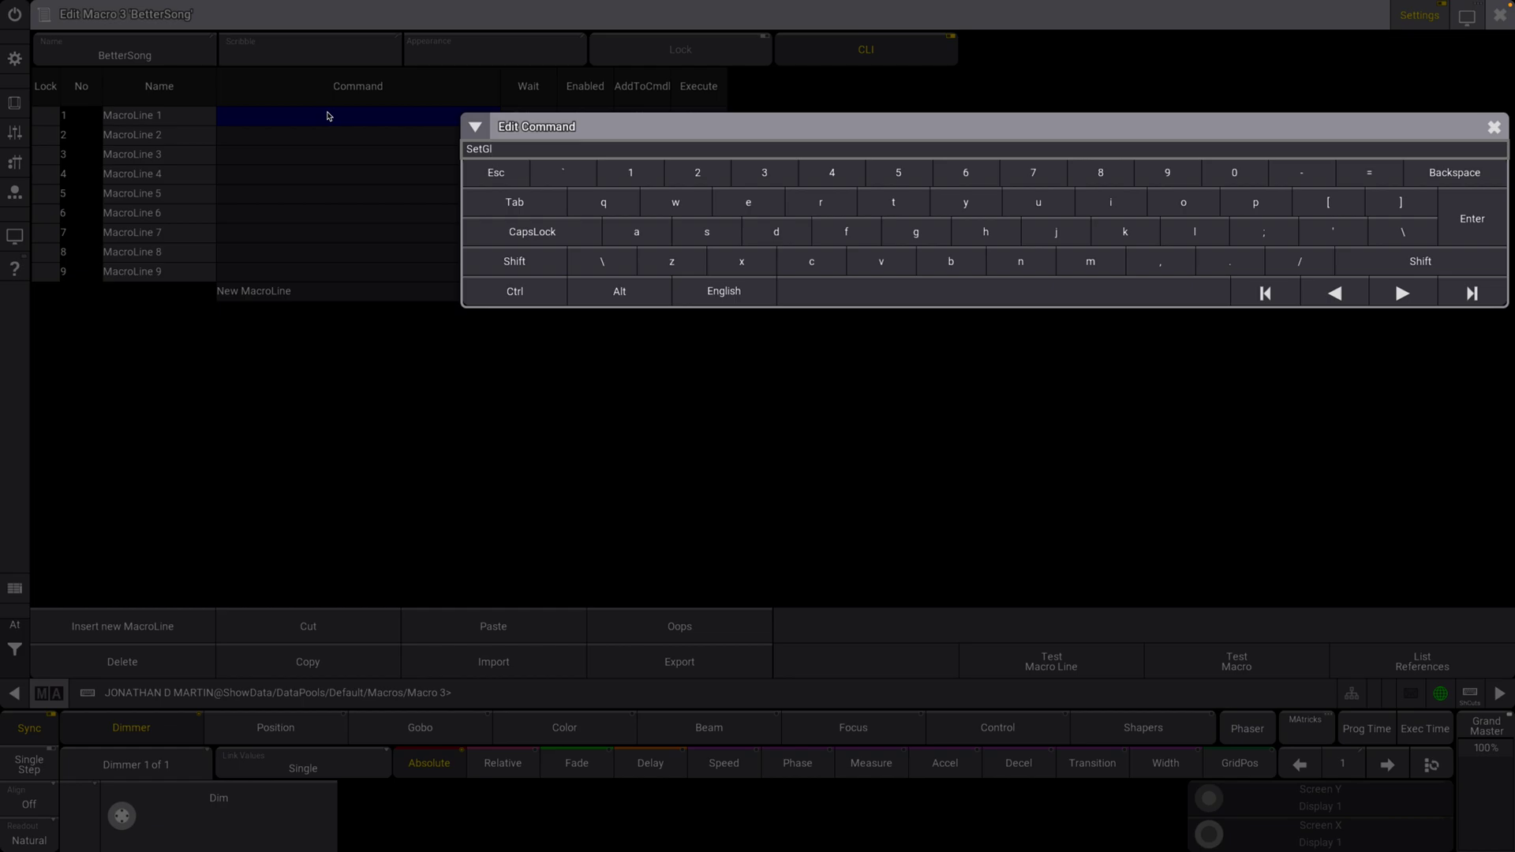
{"action": "type", "text": "obalVar currentsong"}
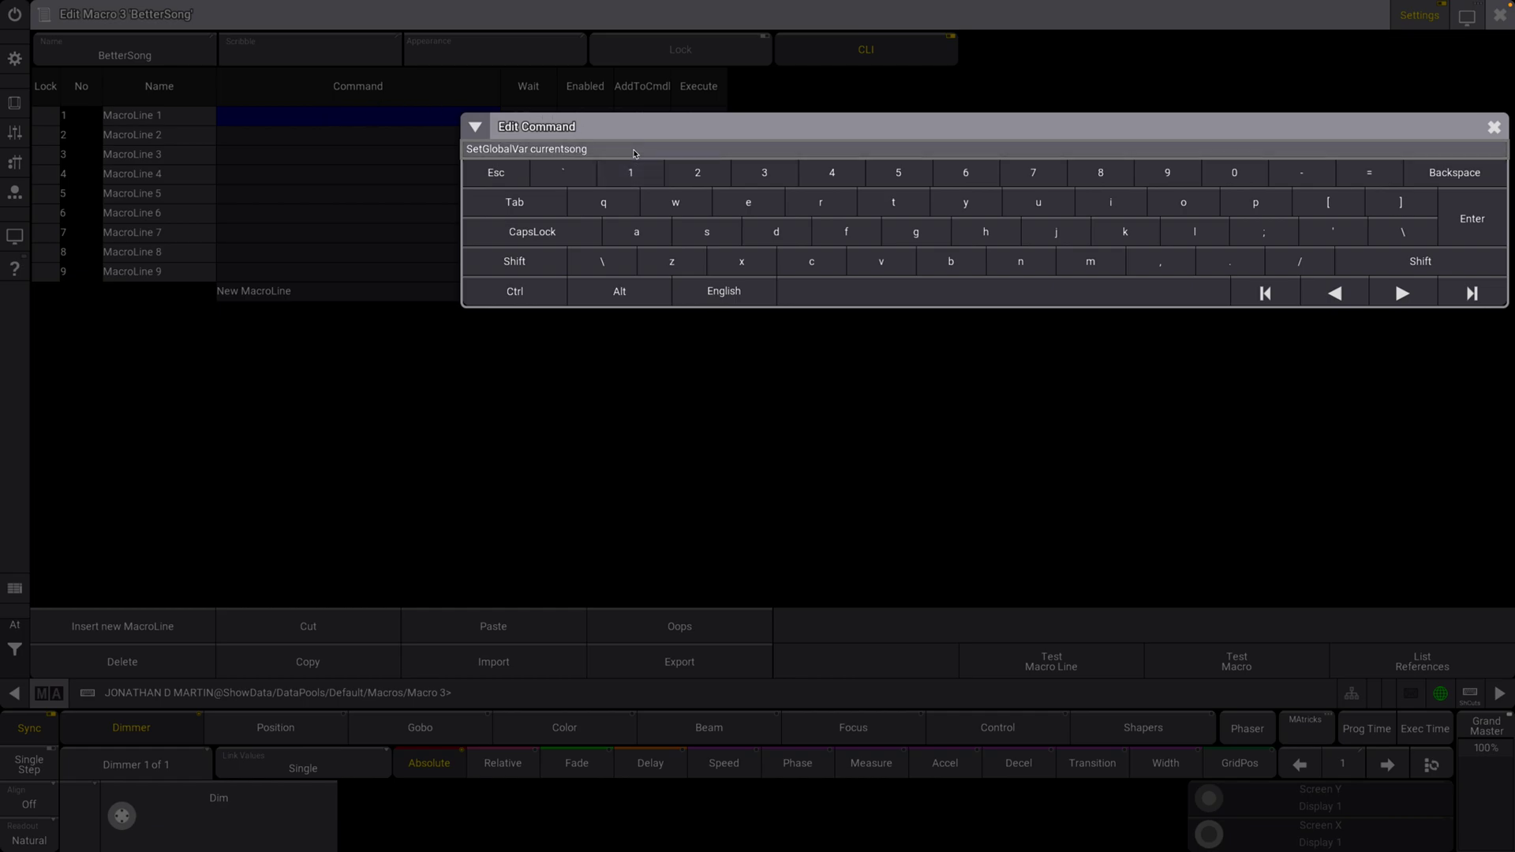
{"action": "type", "text": " \"BetterSong\""}
{"action": "key", "text": "Return"}
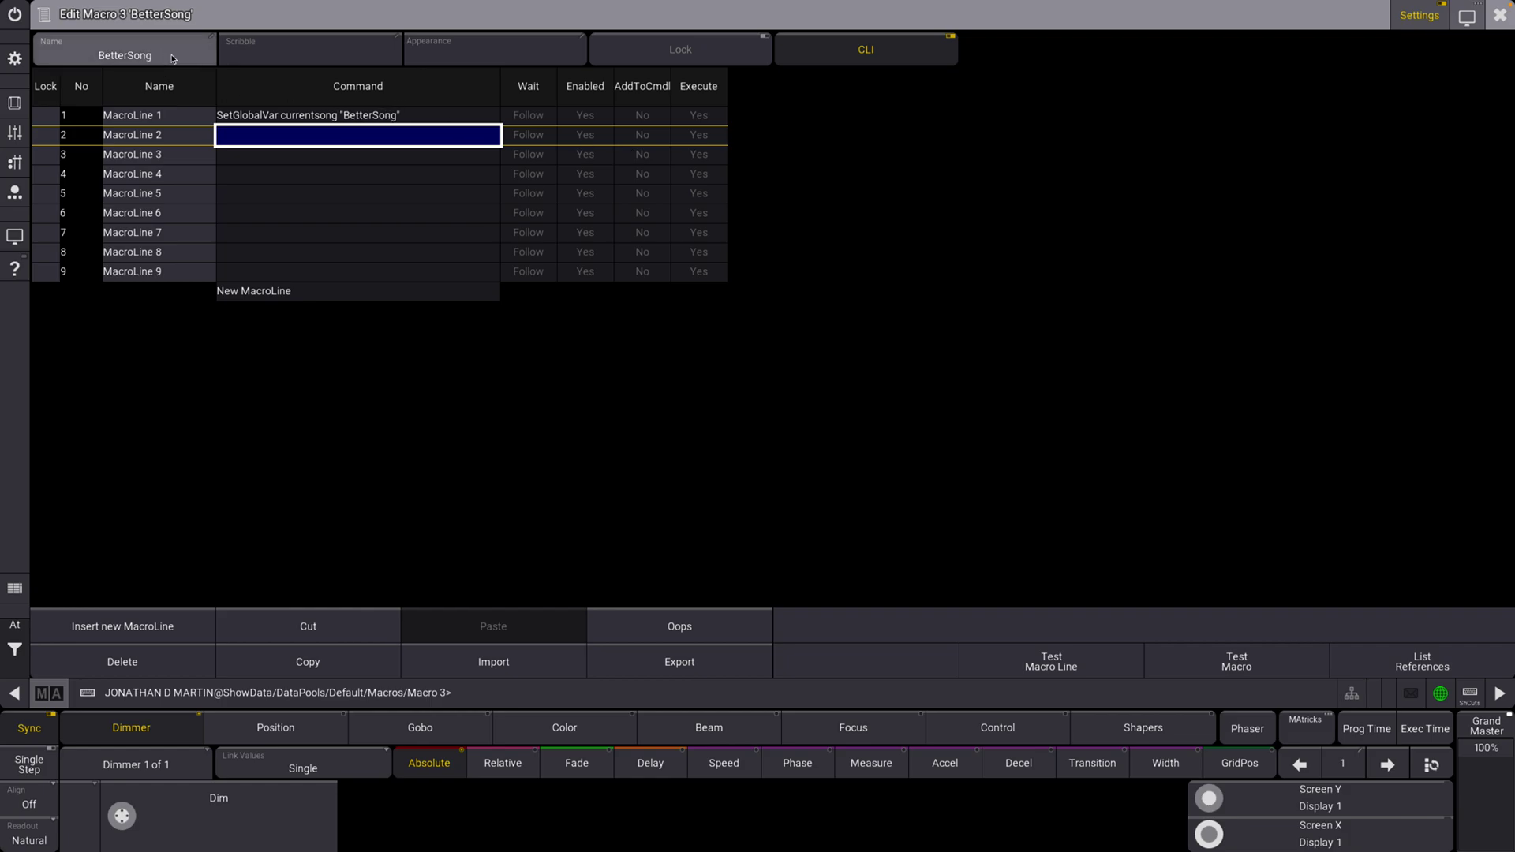
Enter line 2 'Page $currentsong' and line 3 'Select Executor 201 Page $currentsong'
{"action": "left_click", "coordinate": [366, 139]}
{"action": "type", "text": "Page $"}
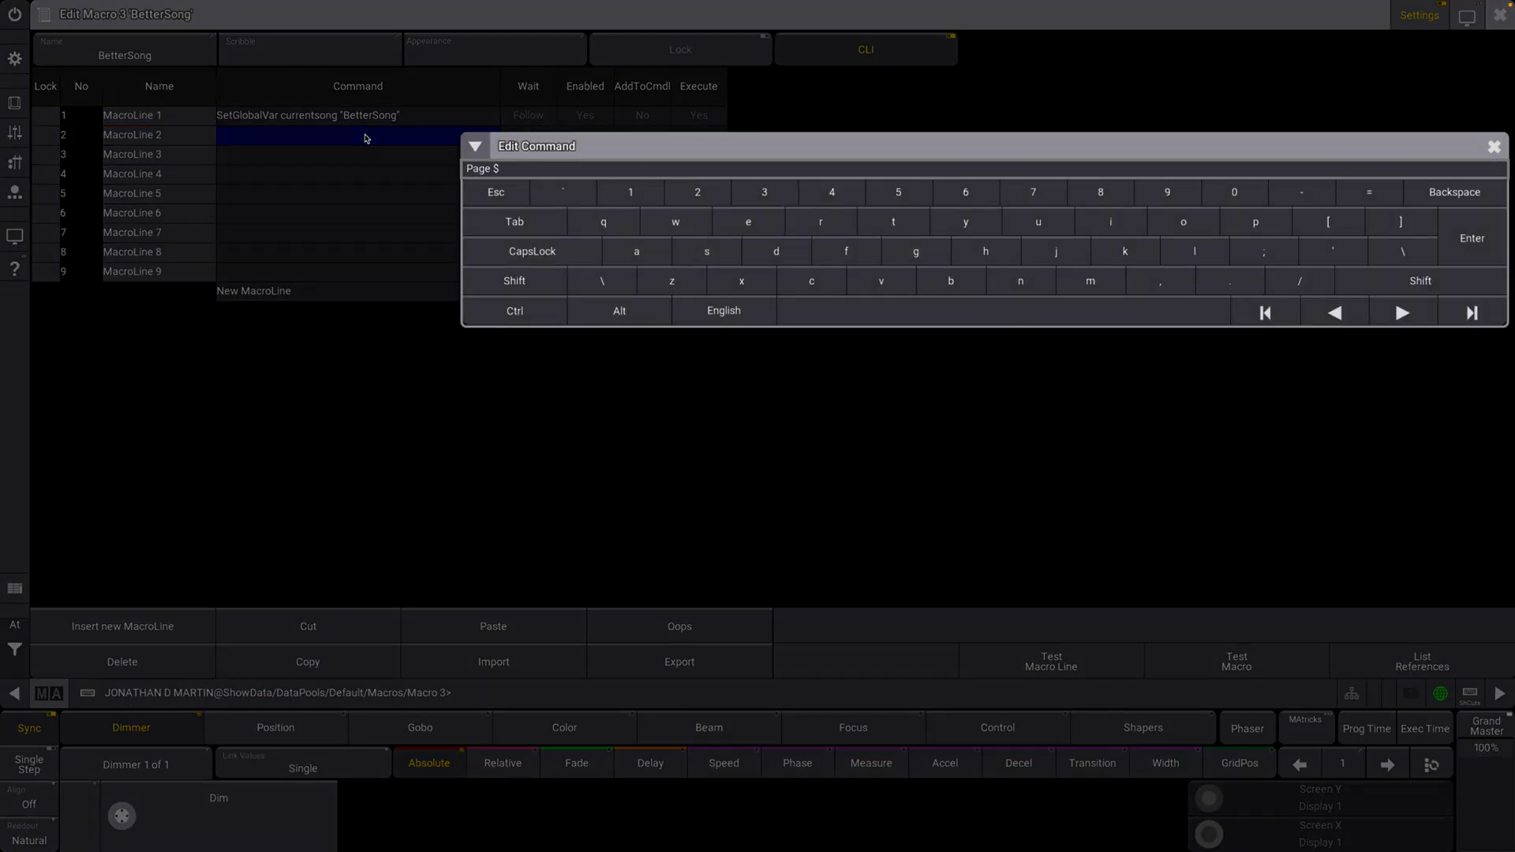
{"action": "type", "text": "currentsong"}
{"action": "key", "text": "Return"}
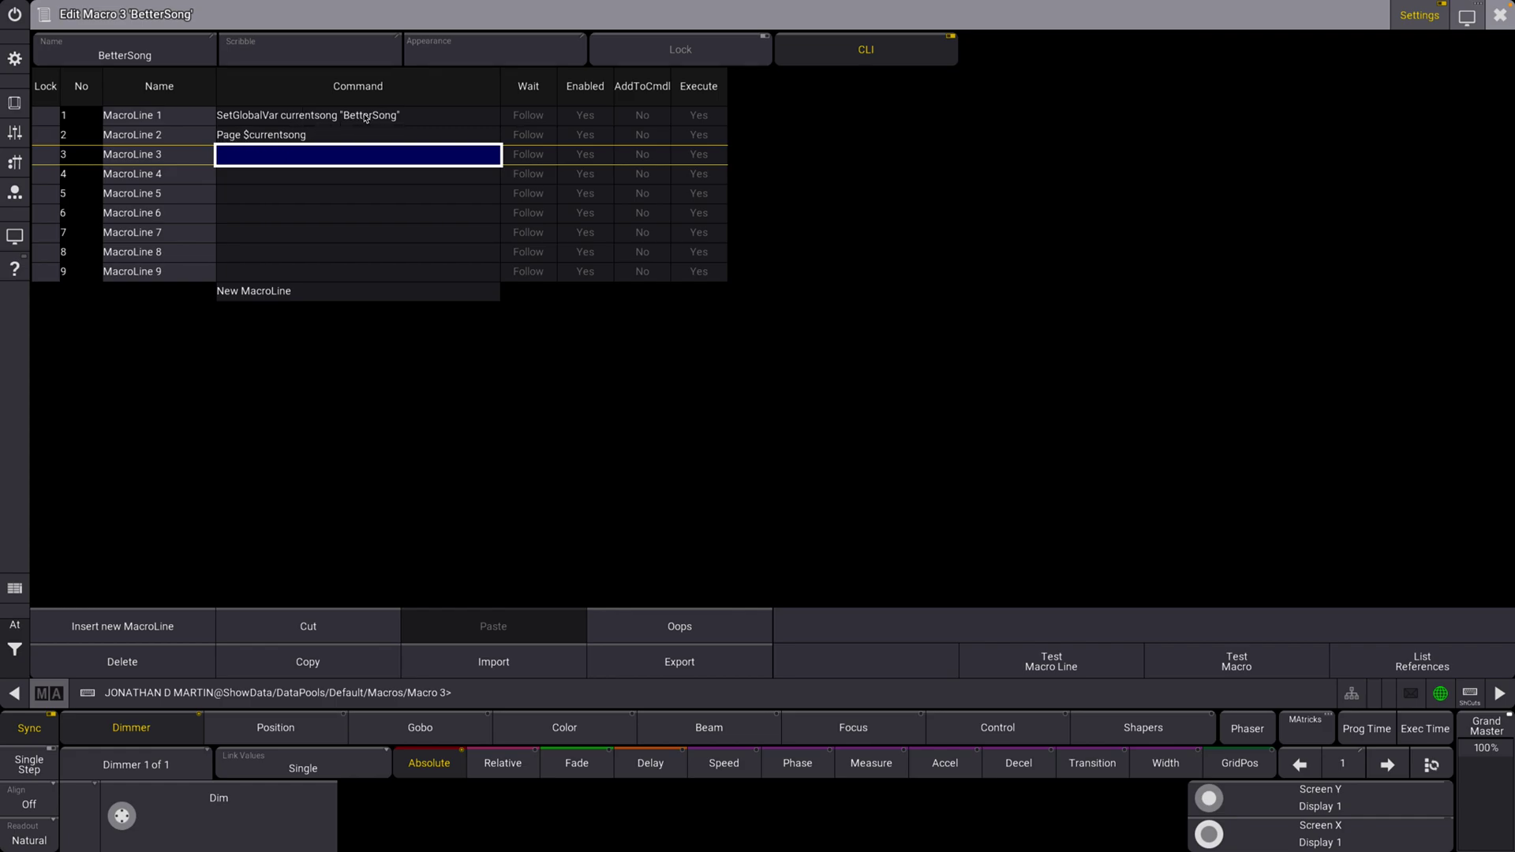
{"action": "left_click", "coordinate": [315, 162]}
{"action": "type", "text": "Select Ex"}
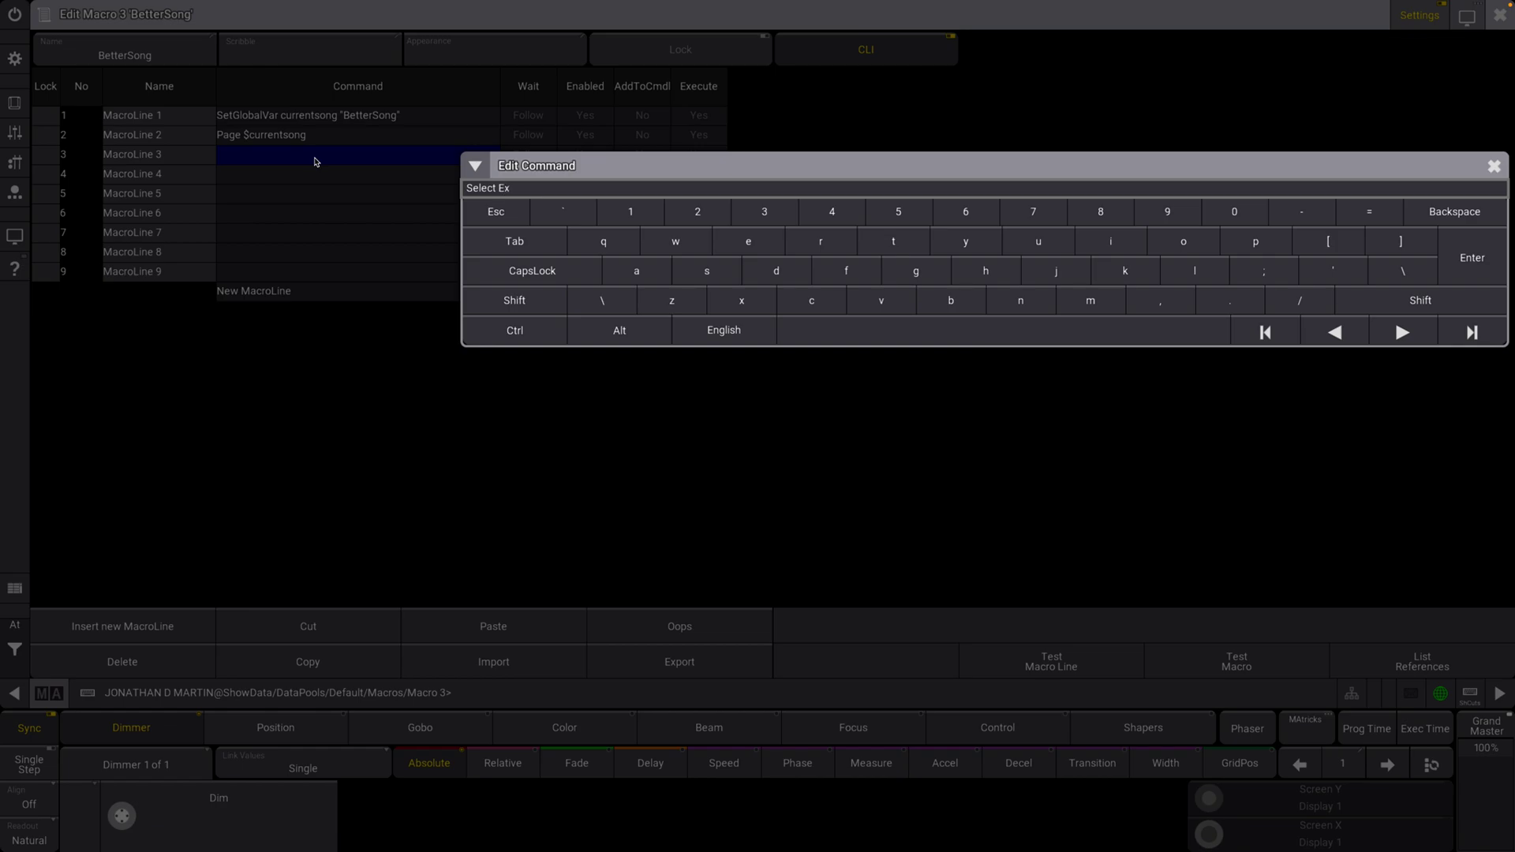
{"action": "type", "text": "ecutor 201 Page $curre"}
{"action": "key", "text": "BackSpace"}
{"action": "type", "text": "rentsong"}
{"action": "key", "text": "Return"}
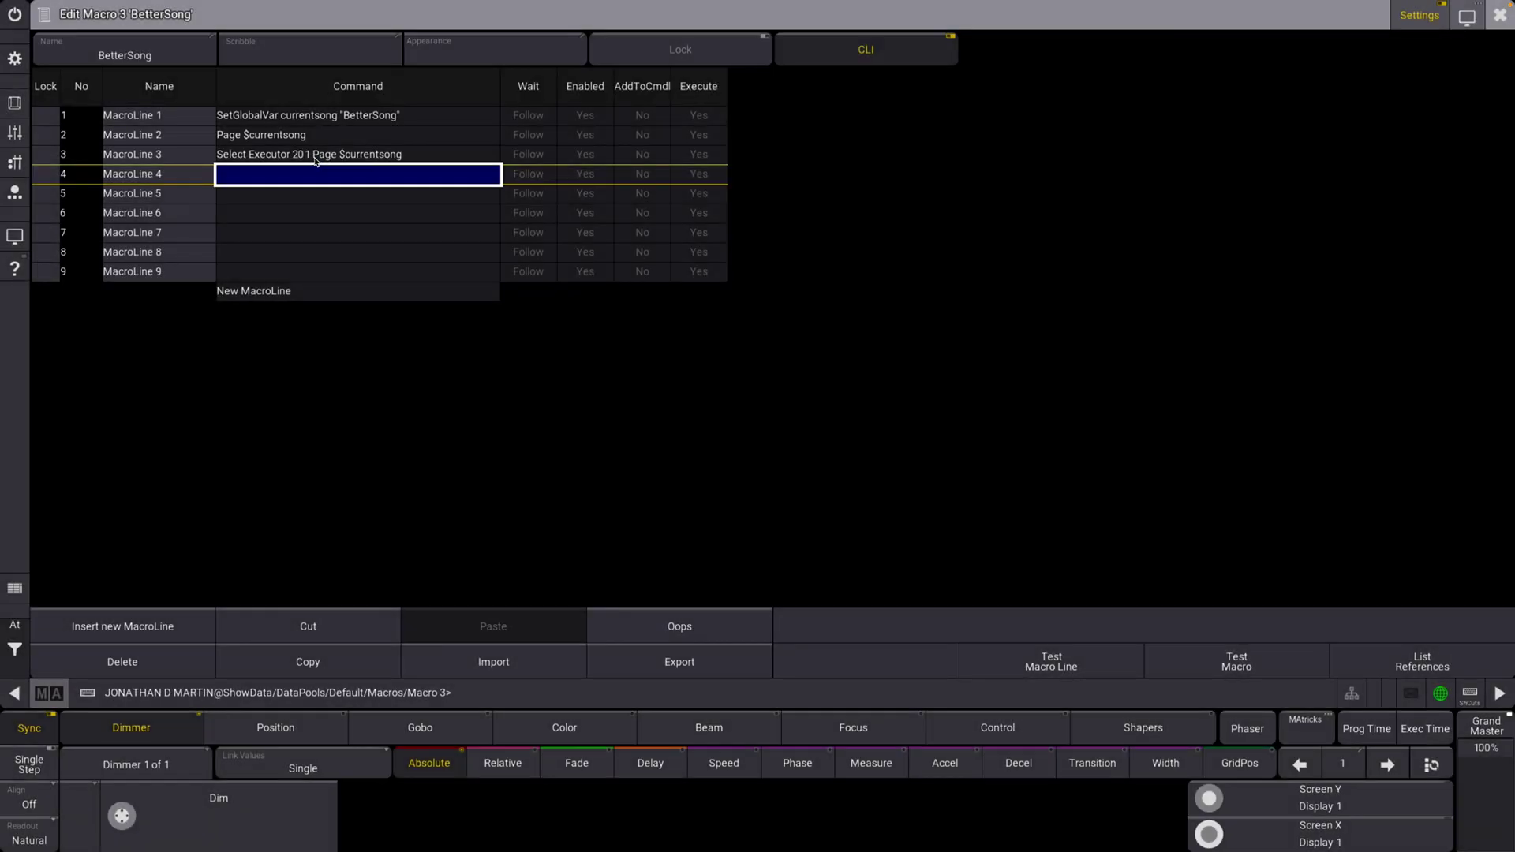
Fill lines 4–6 with Off Timecode 1 Thru, <<< Timecode 1 Thru, and Go+ Timecode $currentsong
{"action": "key", "text": "Return"}
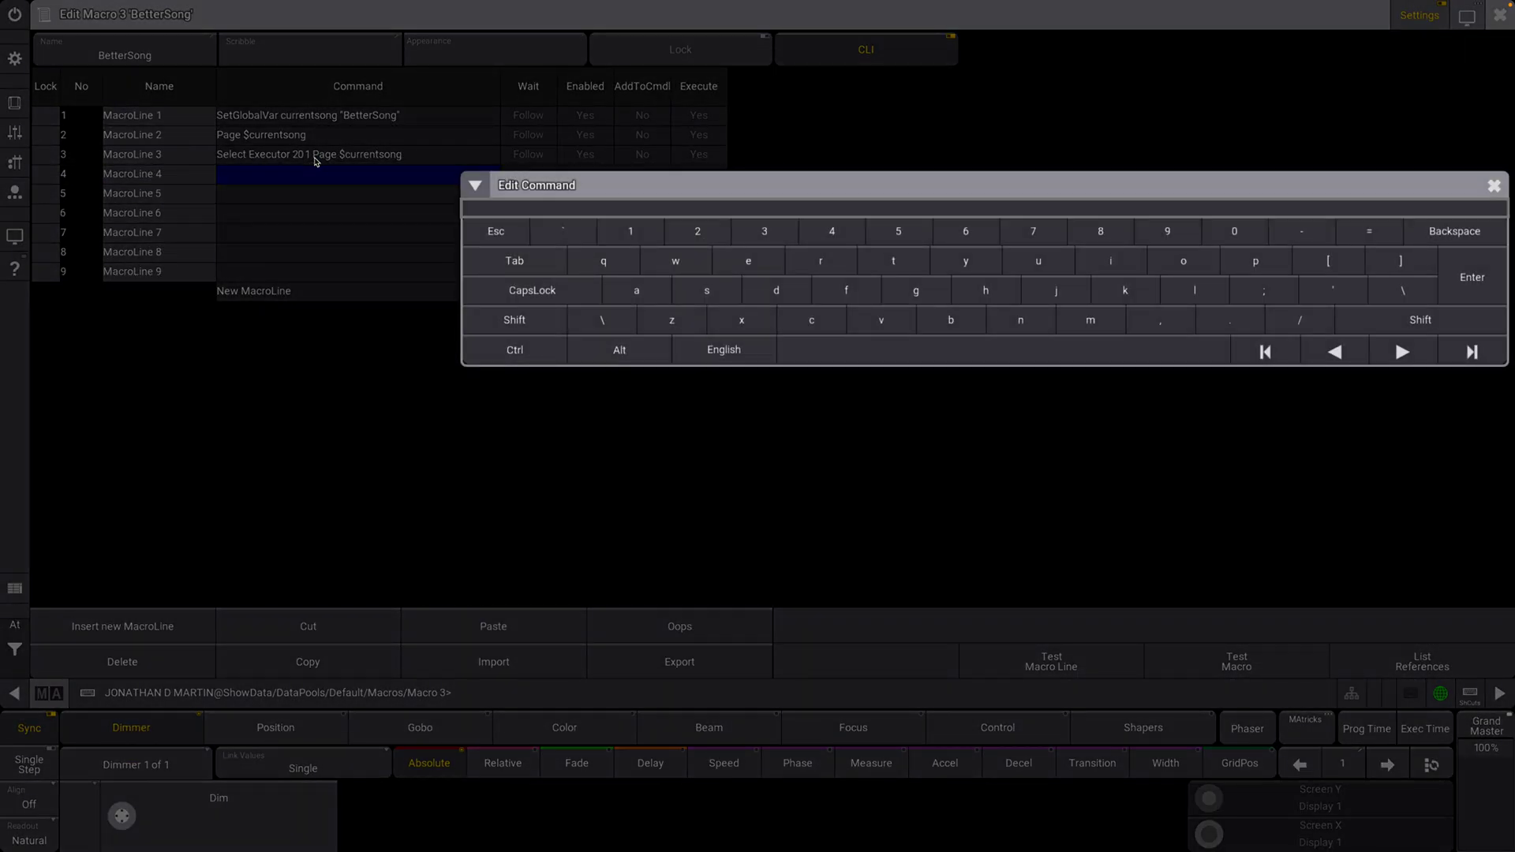
{"action": "type", "text": "Off Timecode 1 Thru"}
{"action": "key", "text": "Return"}
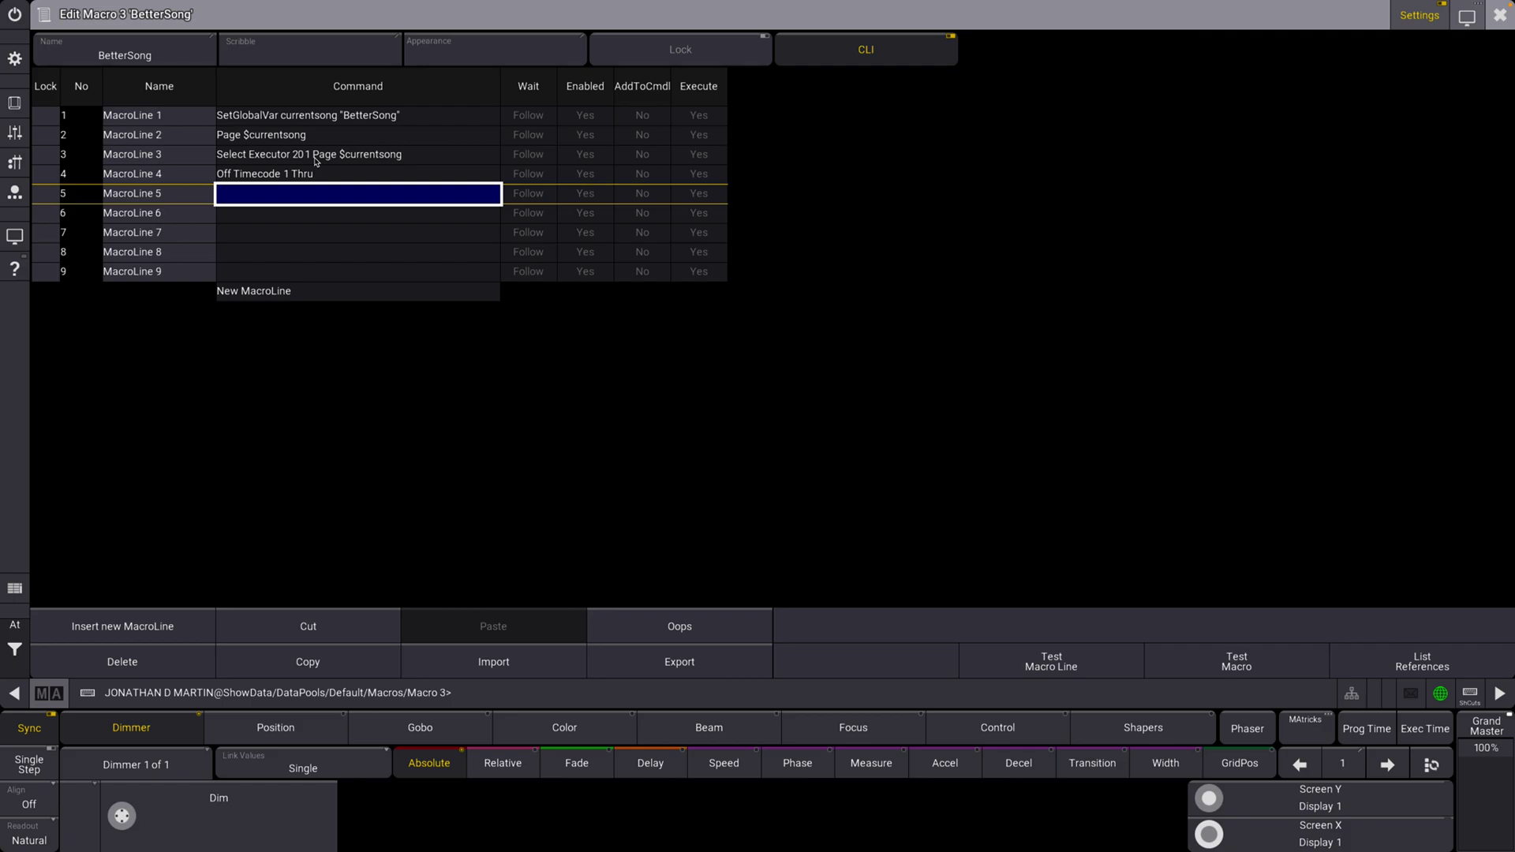
{"action": "key", "text": "Return"}
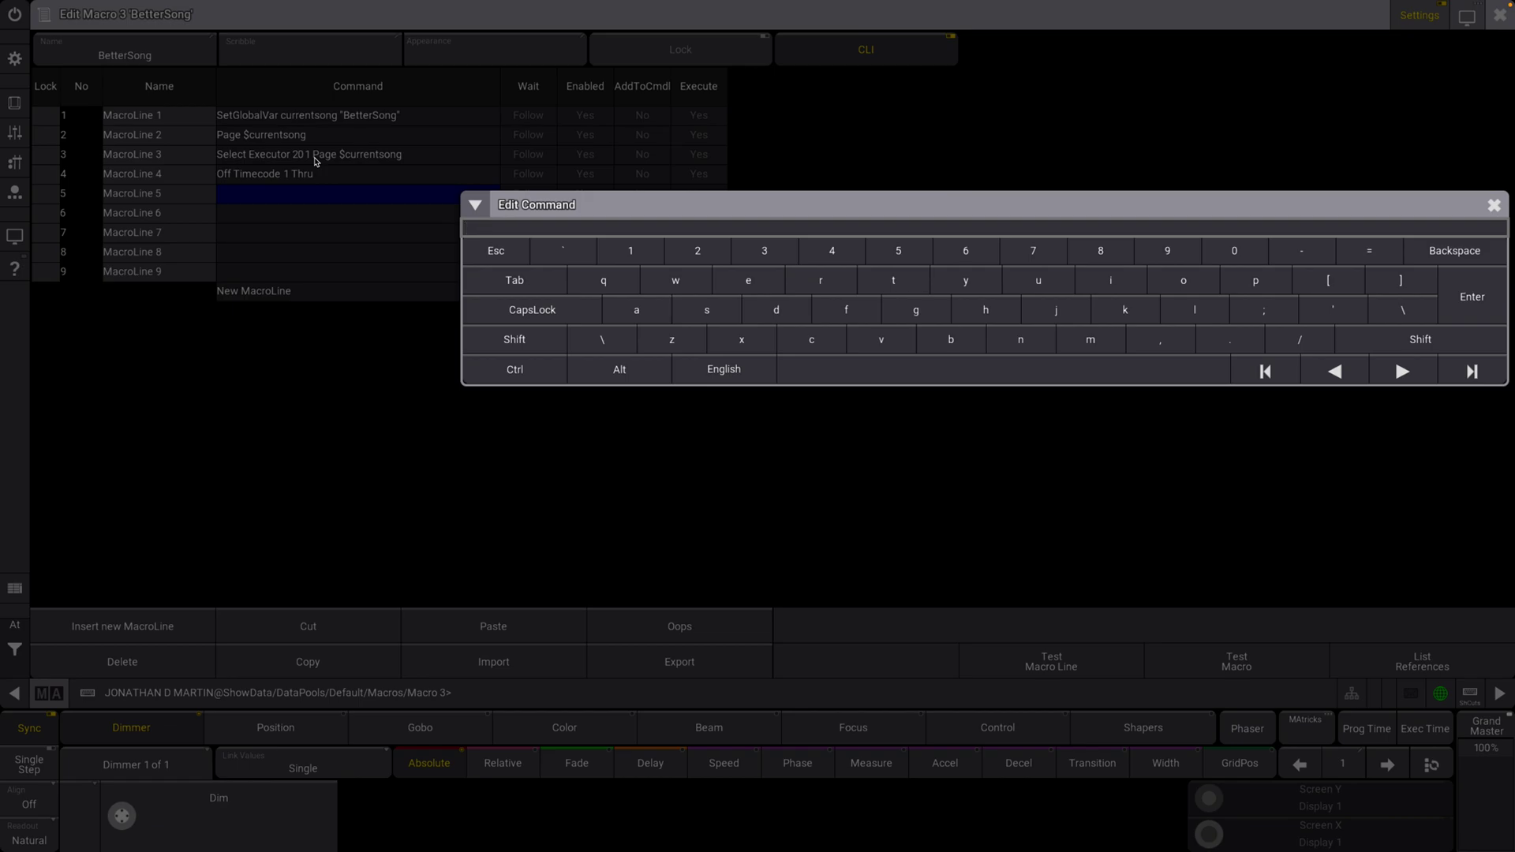
{"action": "type", "text": "Timecode 1 Thru"}
{"action": "key", "text": "Return"}
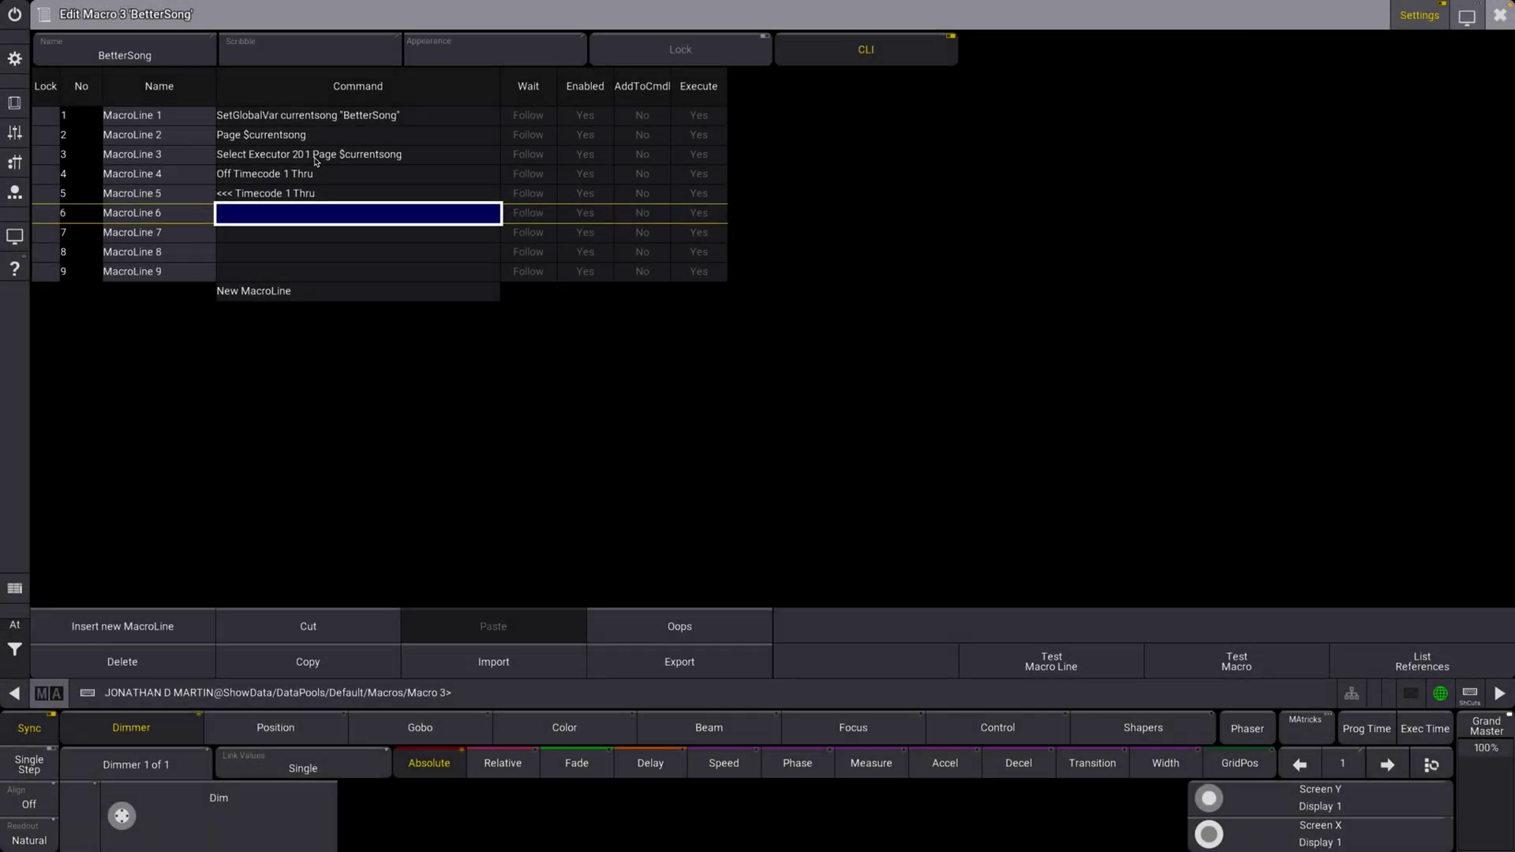
{"action": "key", "text": "Return"}
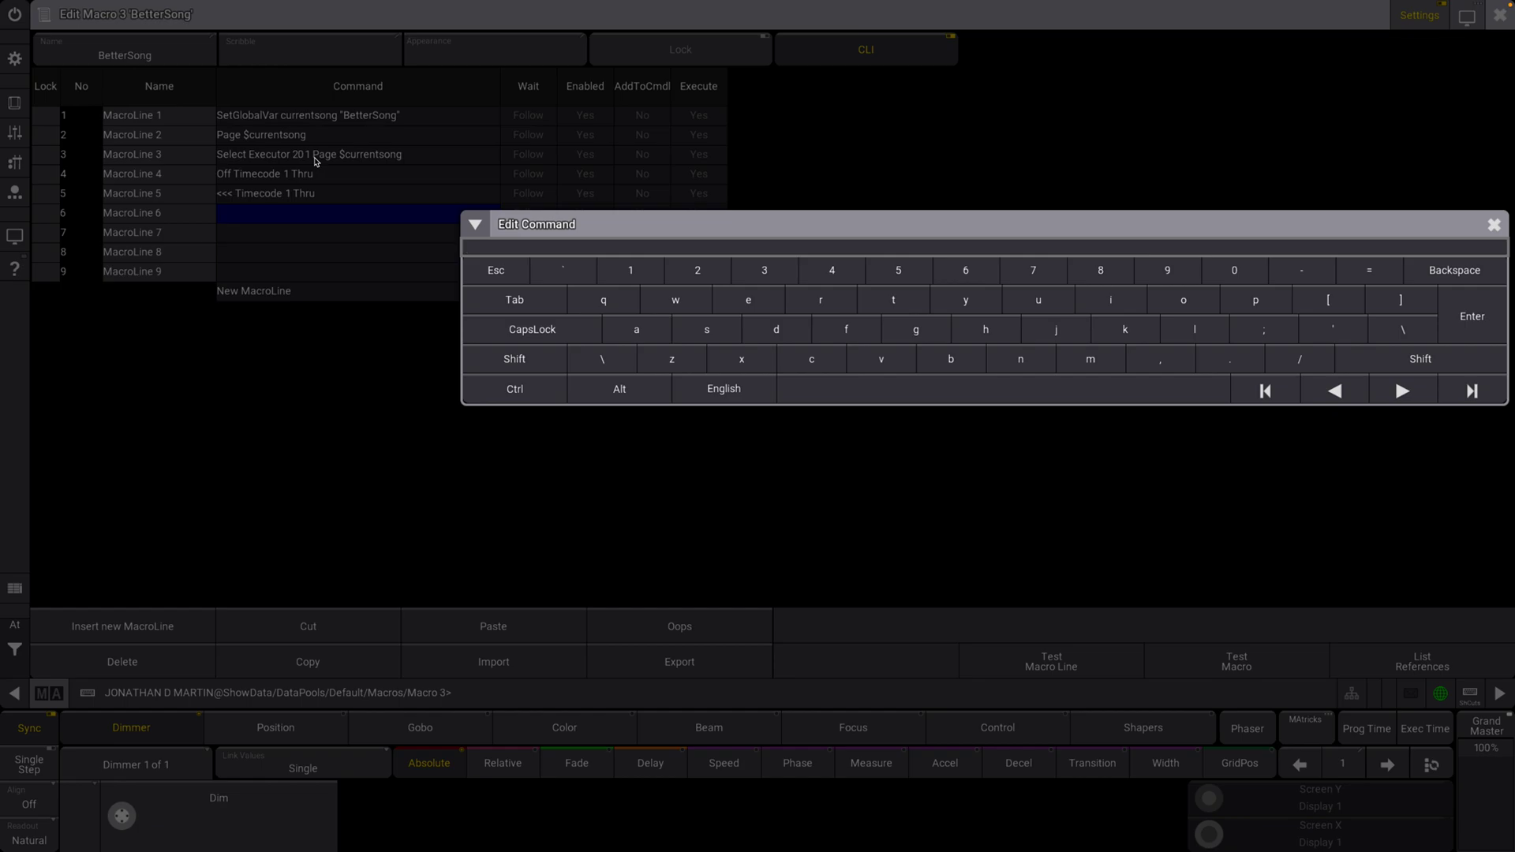
{"action": "type", "text": "Go+ Timecode $currentsong"}
{"action": "key", "text": "Return"}
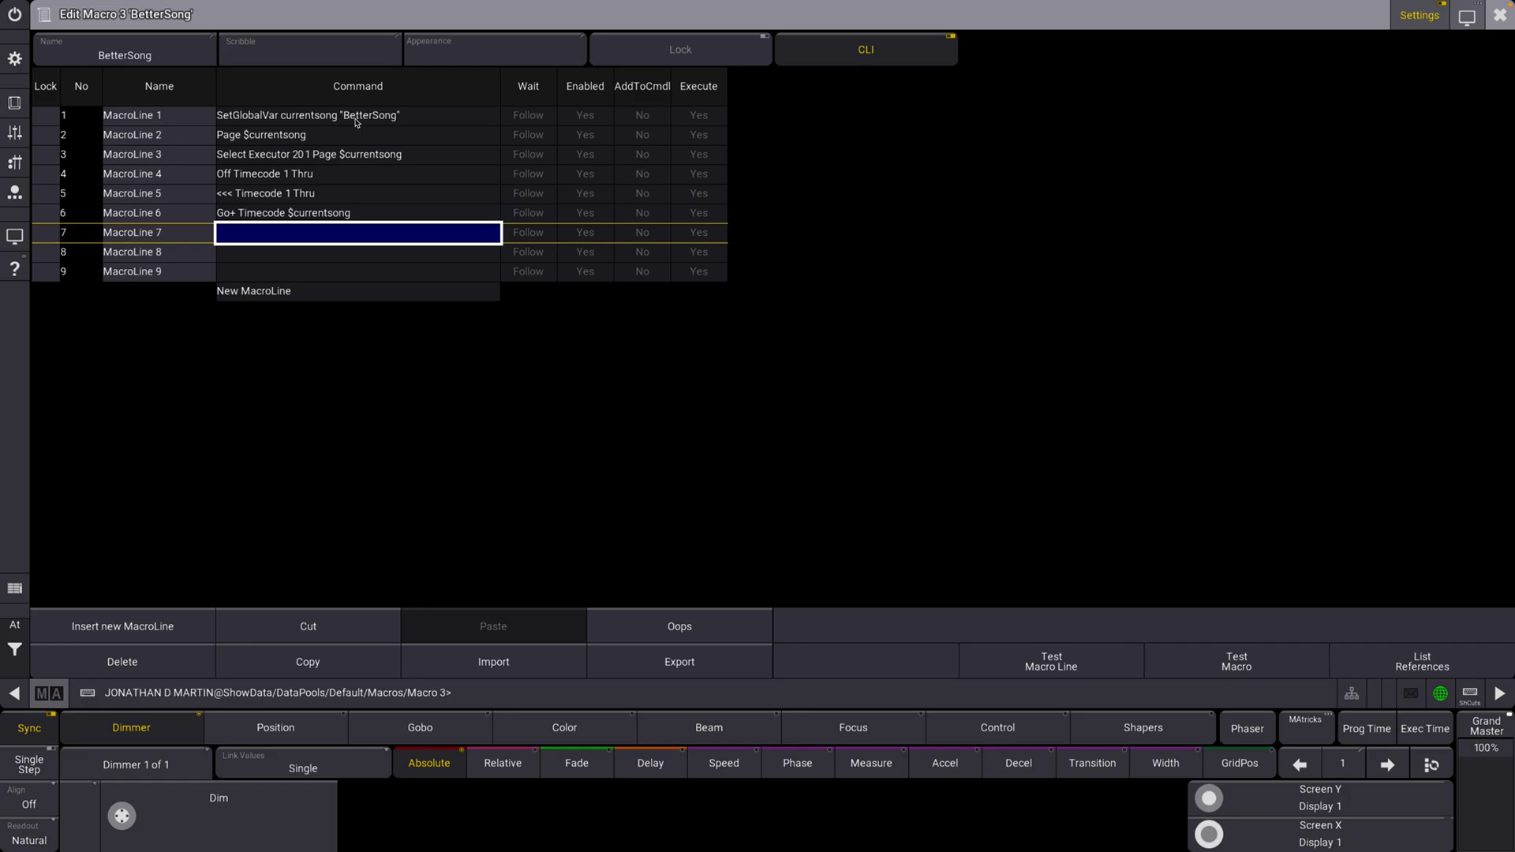
{"action": "left_click", "coordinate": [368, 235]}
Set line 7 to 'Select Timecode $currentsong' and line 8 to 'Off Page 2 Thru 100 - $currentsong'
{"action": "type", "text": "Sele"}
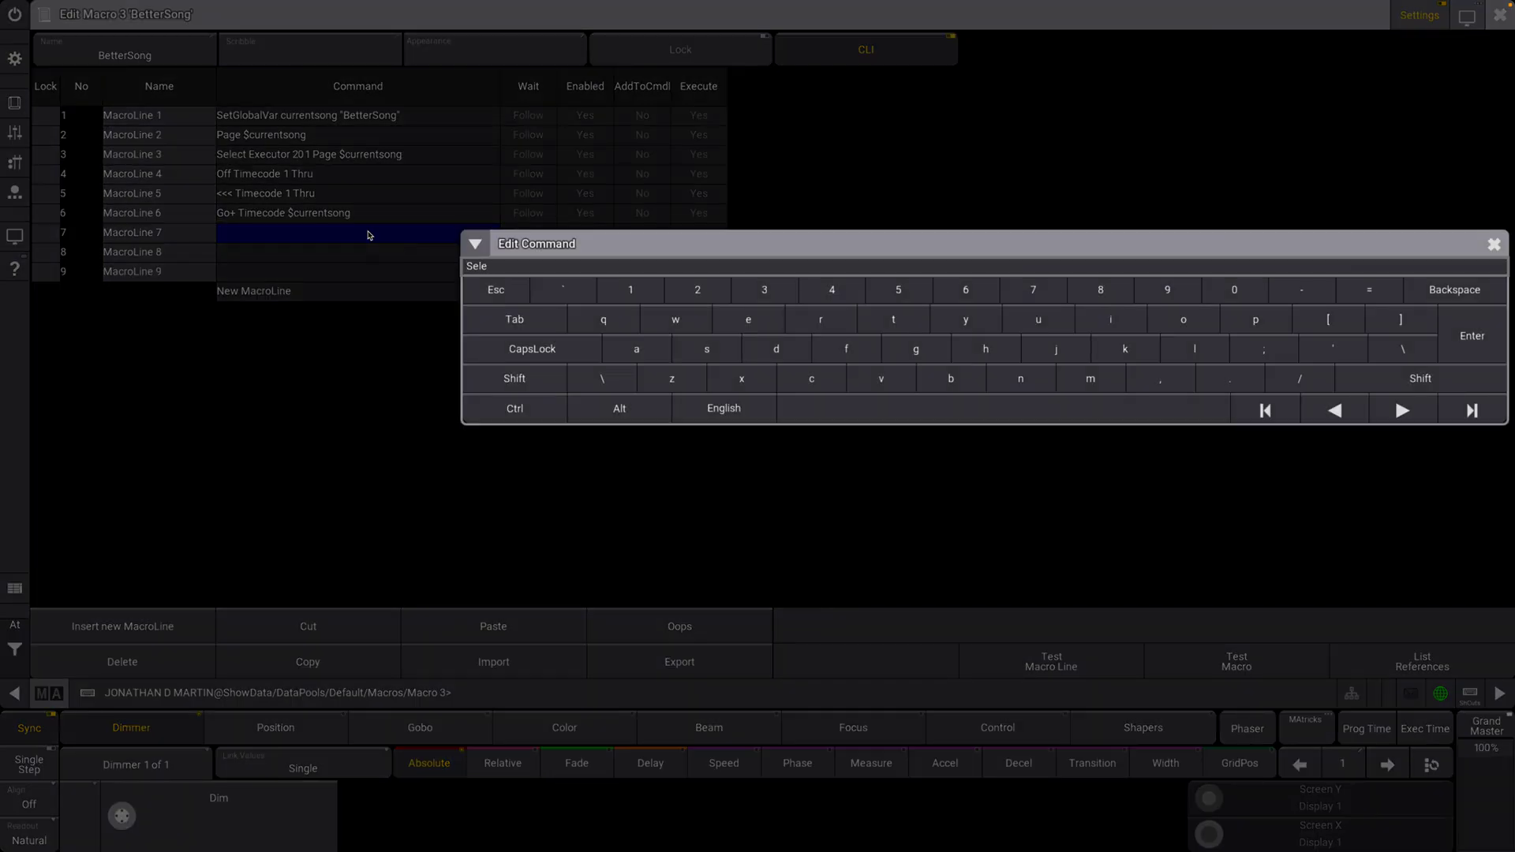
{"action": "type", "text": "ct Timecode $currentsong"}
{"action": "key", "text": "Return"}
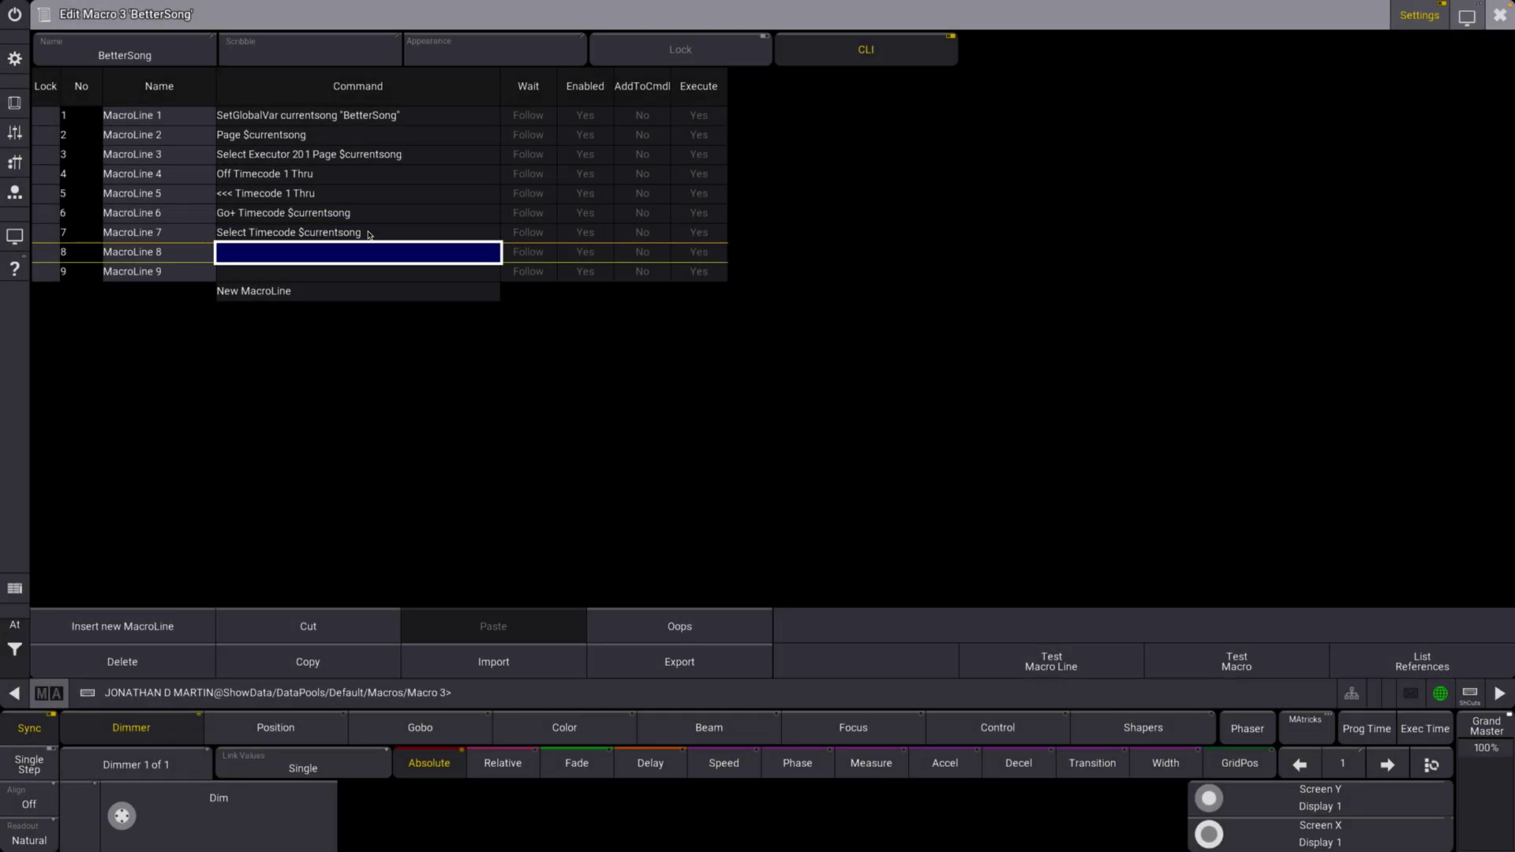
{"action": "key", "text": "Return"}
{"action": "type", "text": "Off"}
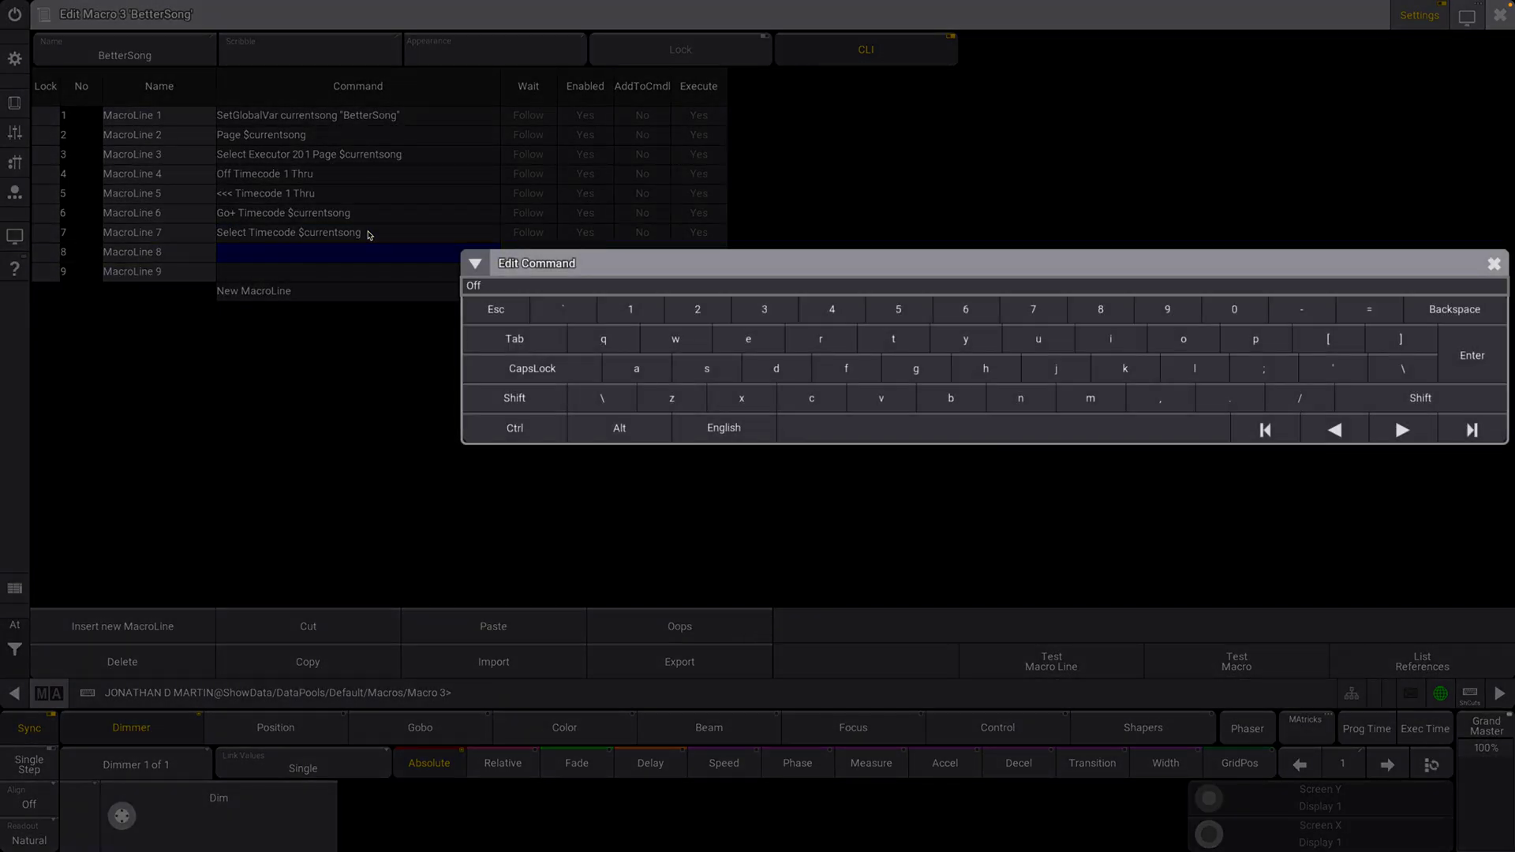
{"action": "type", "text": " Page"}
{"action": "type", "text": "2 thru 100 - $currentsong"}
{"action": "key", "text": "Return"}
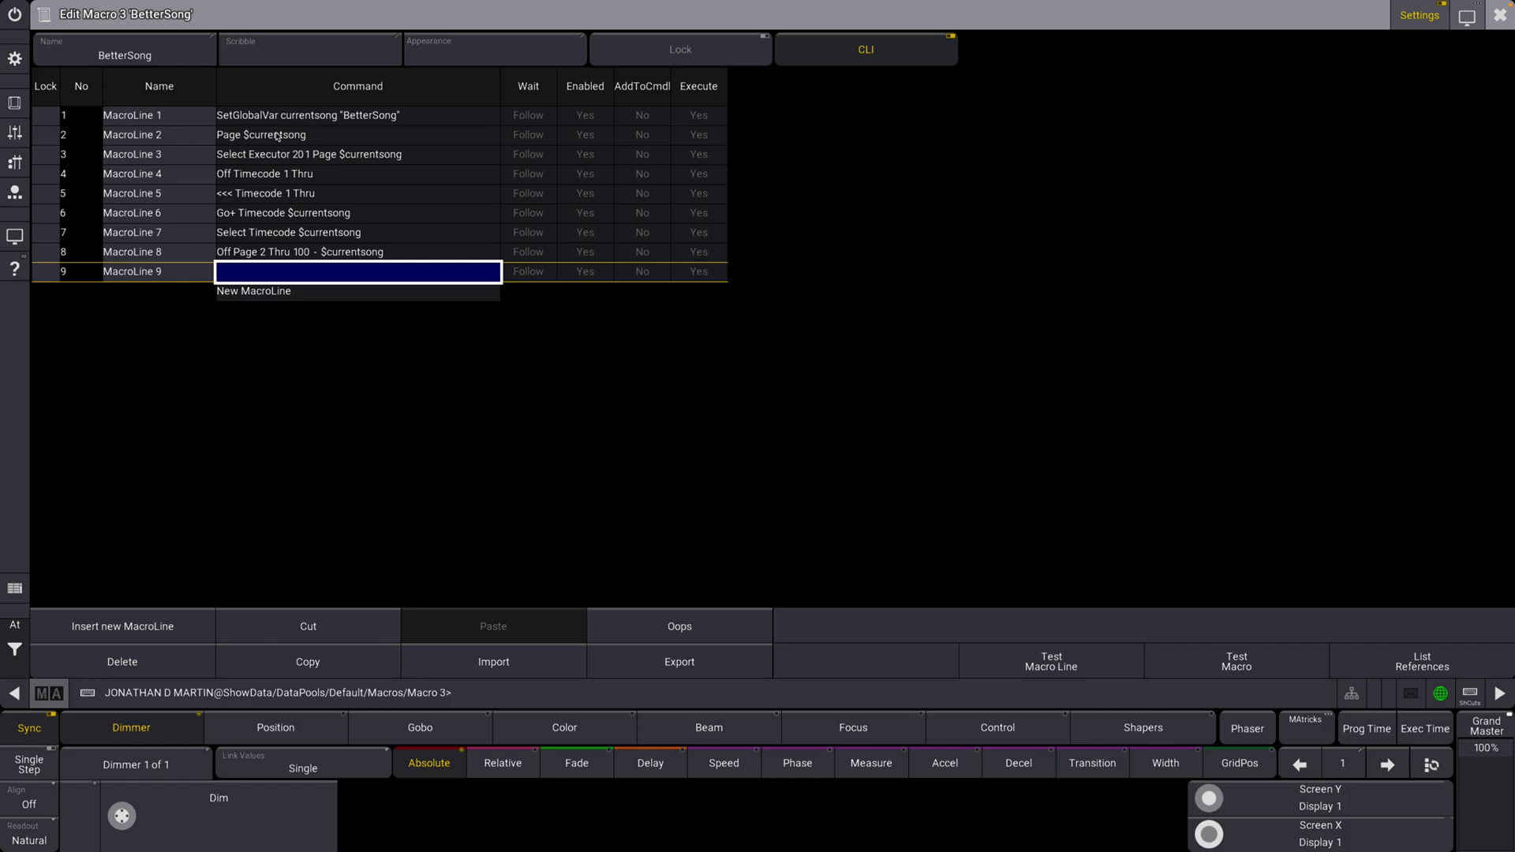
Enter 'Go+ Cue 0.5' as line 9 and select that line
{"action": "left_click", "coordinate": [317, 271]}
{"action": "type", "text": "Go Cue 0.5"}
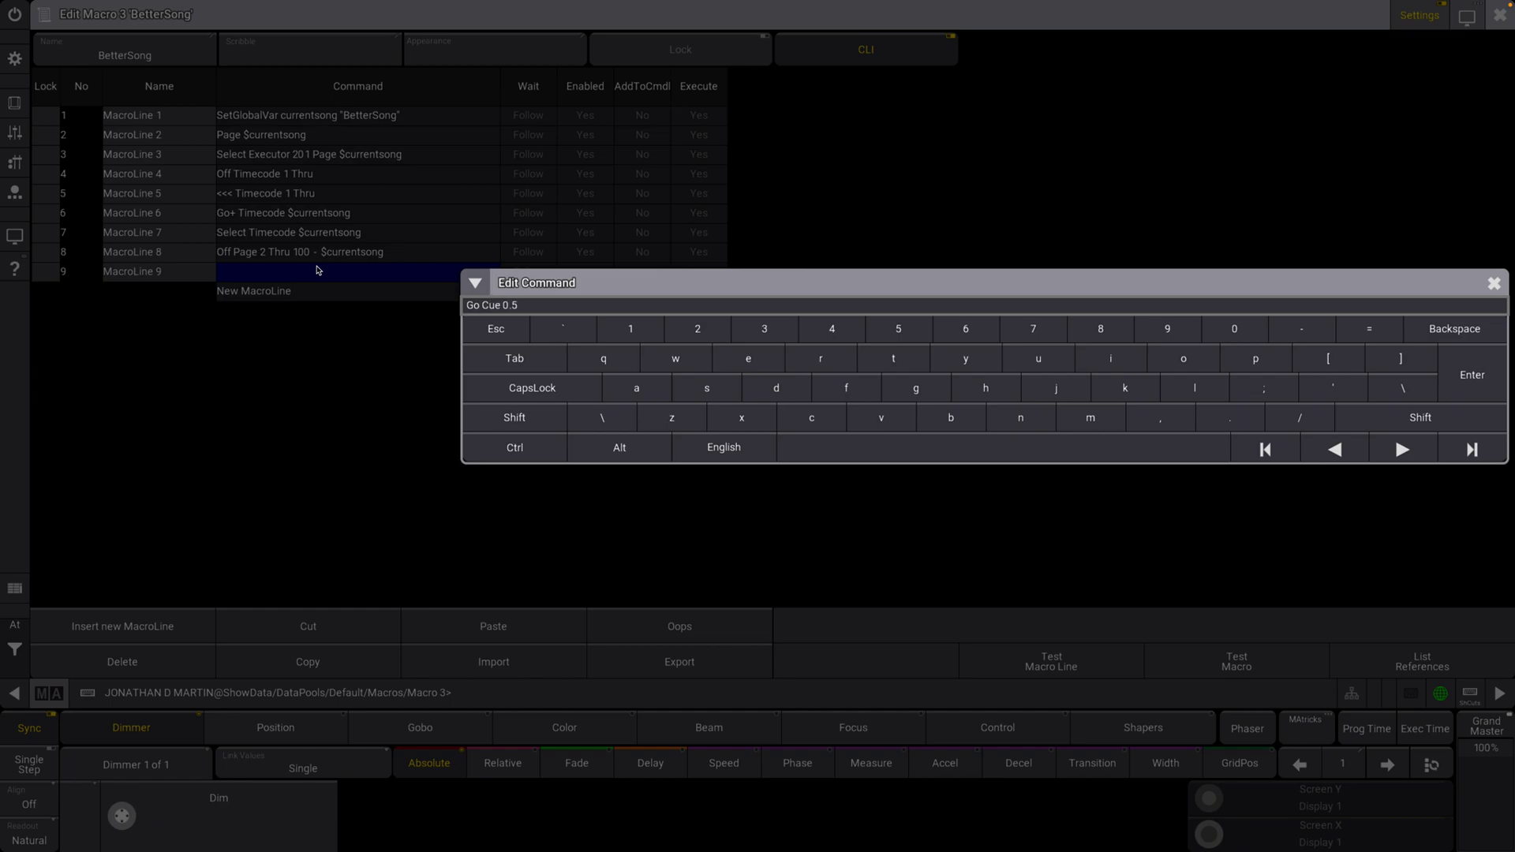
{"action": "key", "text": "Return"}
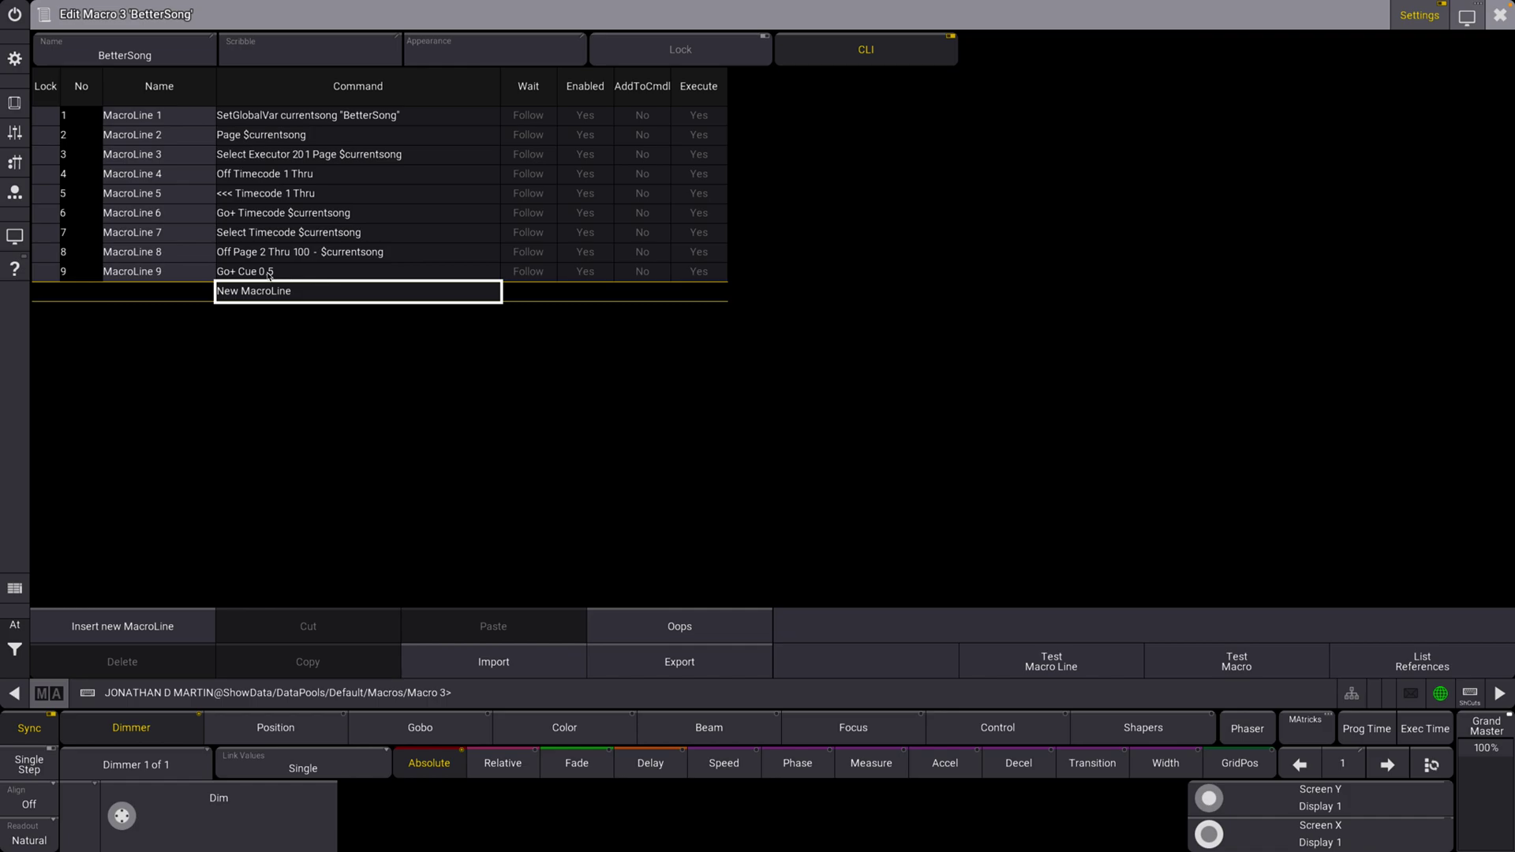
{"action": "left_click", "coordinate": [293, 274]}
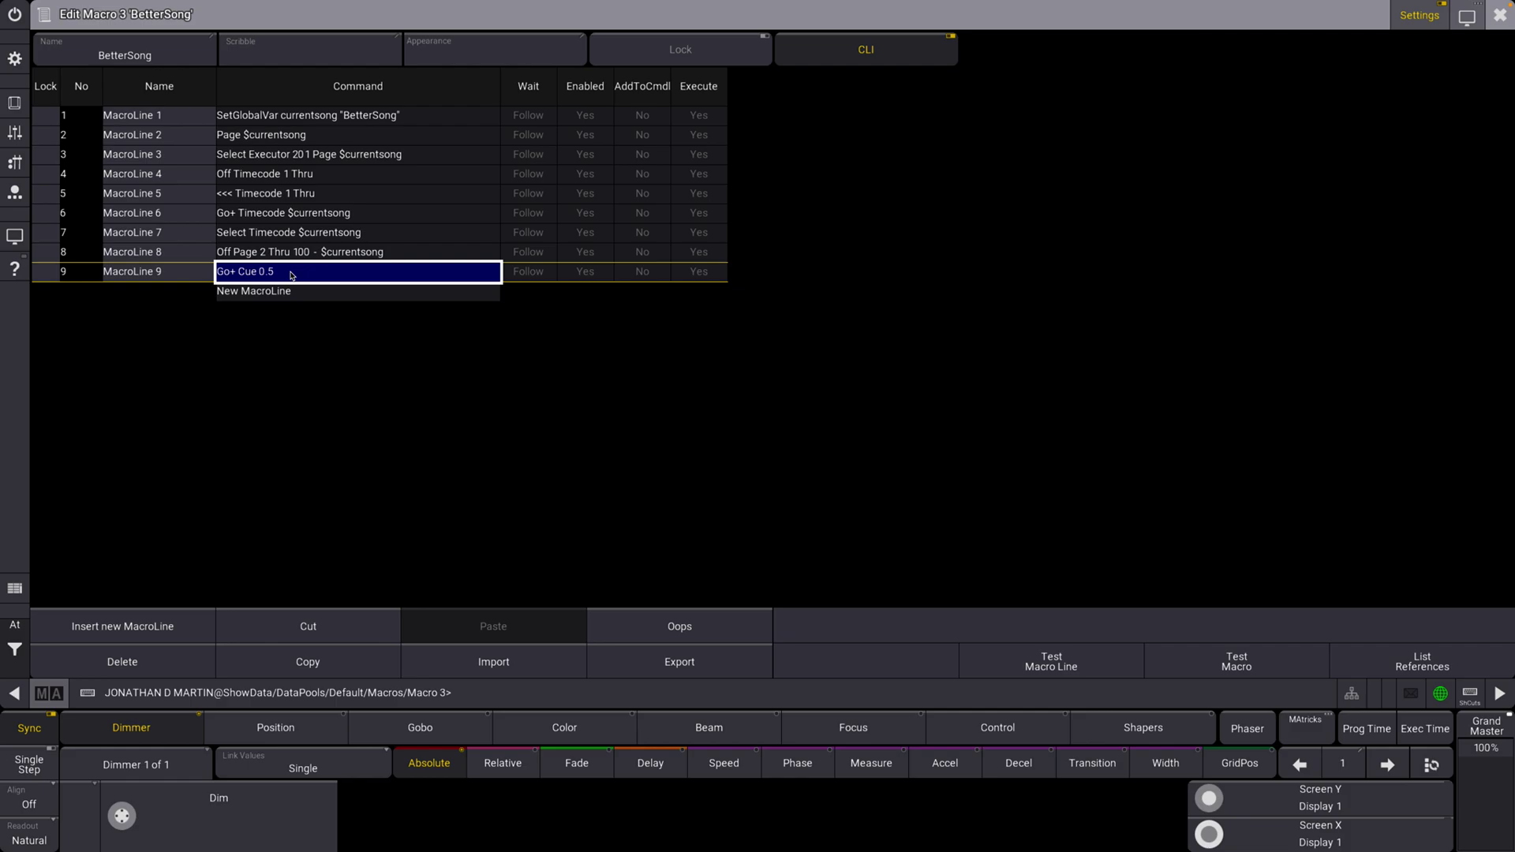
{"action": "key", "text": "Down"}
{"action": "key", "text": "Up"}
Close the BetterSong editor and run BetterSong from the Macros pool to play its timecode
{"action": "left_click", "coordinate": [1501, 14]}
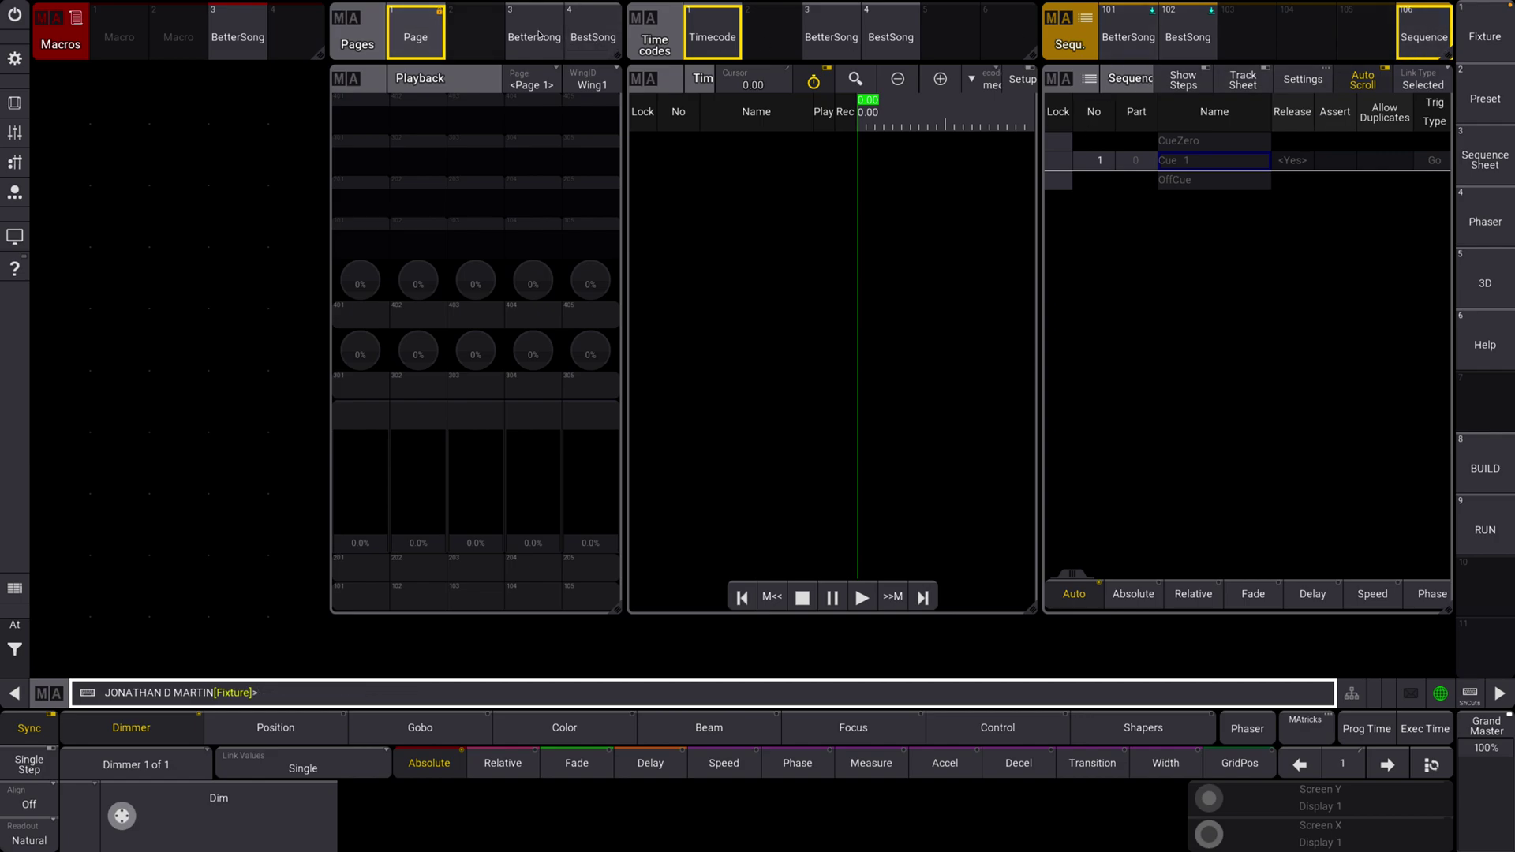
{"action": "left_click", "coordinate": [253, 46]}
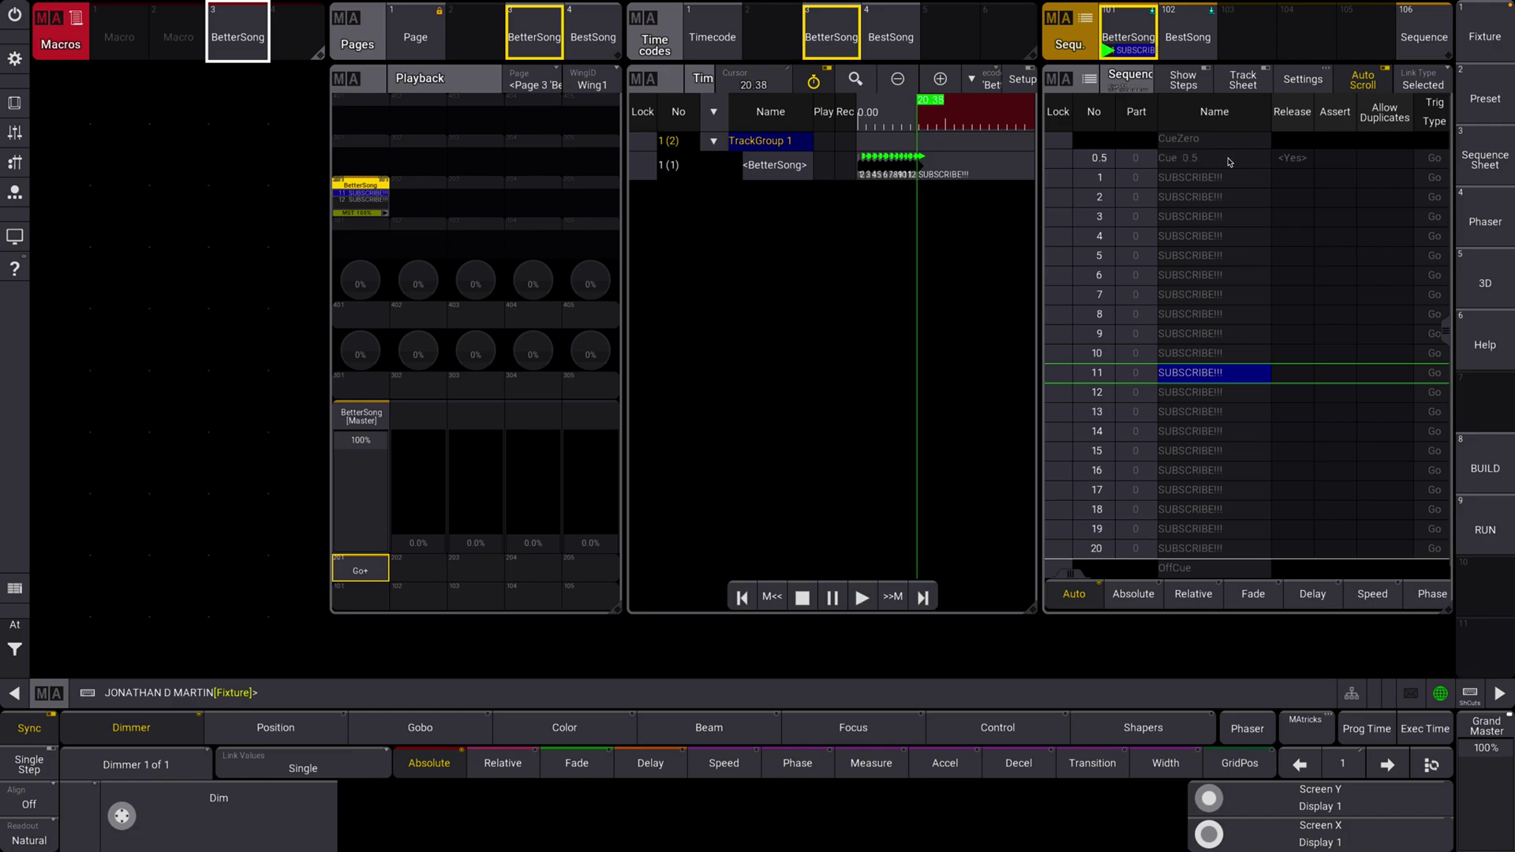
{"action": "left_click", "coordinate": [256, 44]}
Copy the BetterSong macro into macro slot 4
{"action": "left_click_drag", "start_coordinate": [255, 41], "coordinate": [287, 123]}
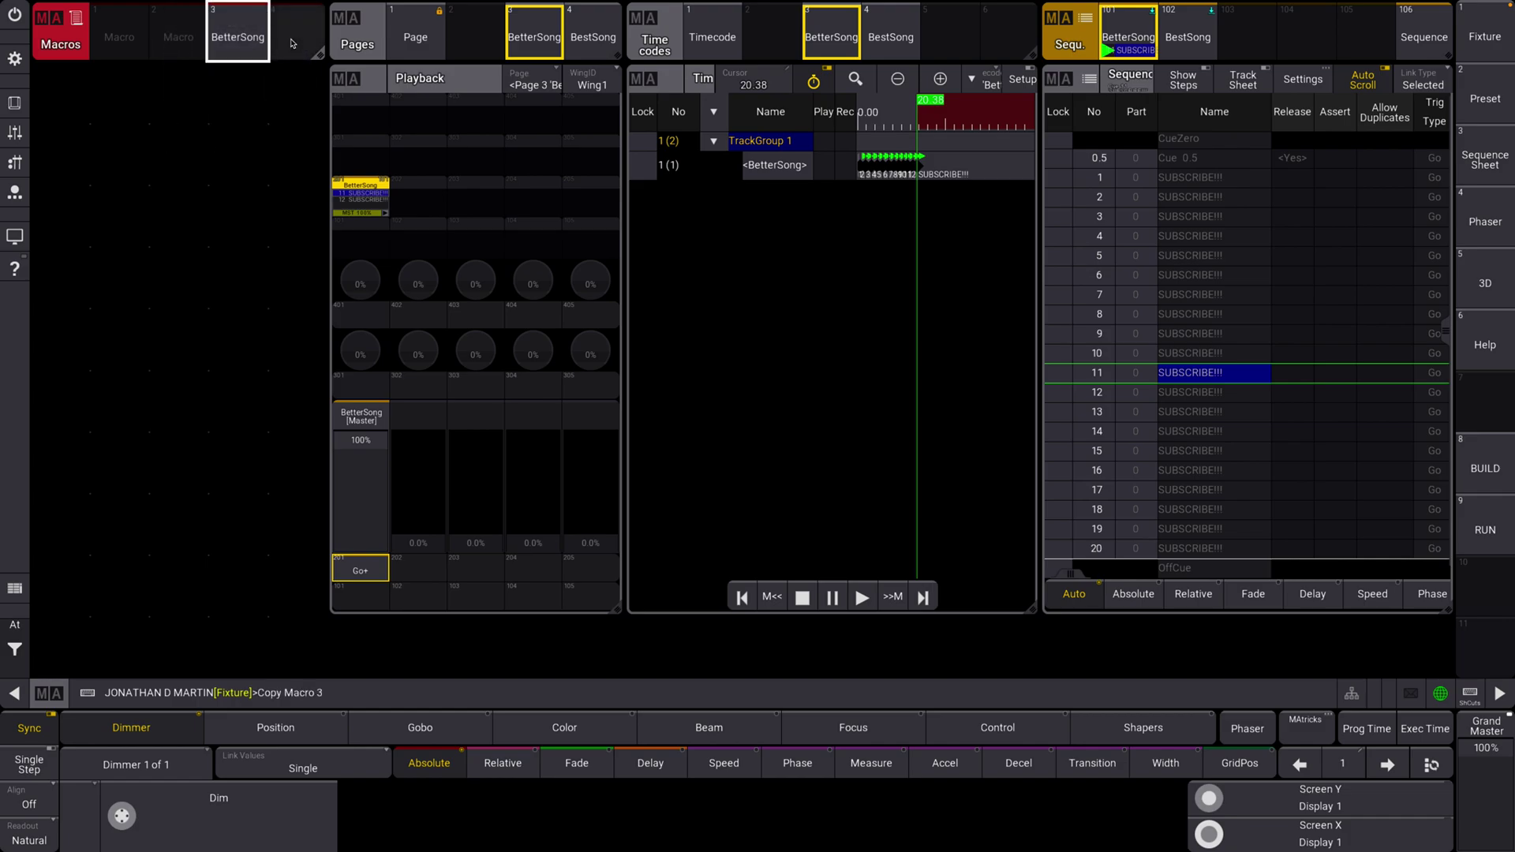
{"action": "left_click", "coordinate": [479, 693]}
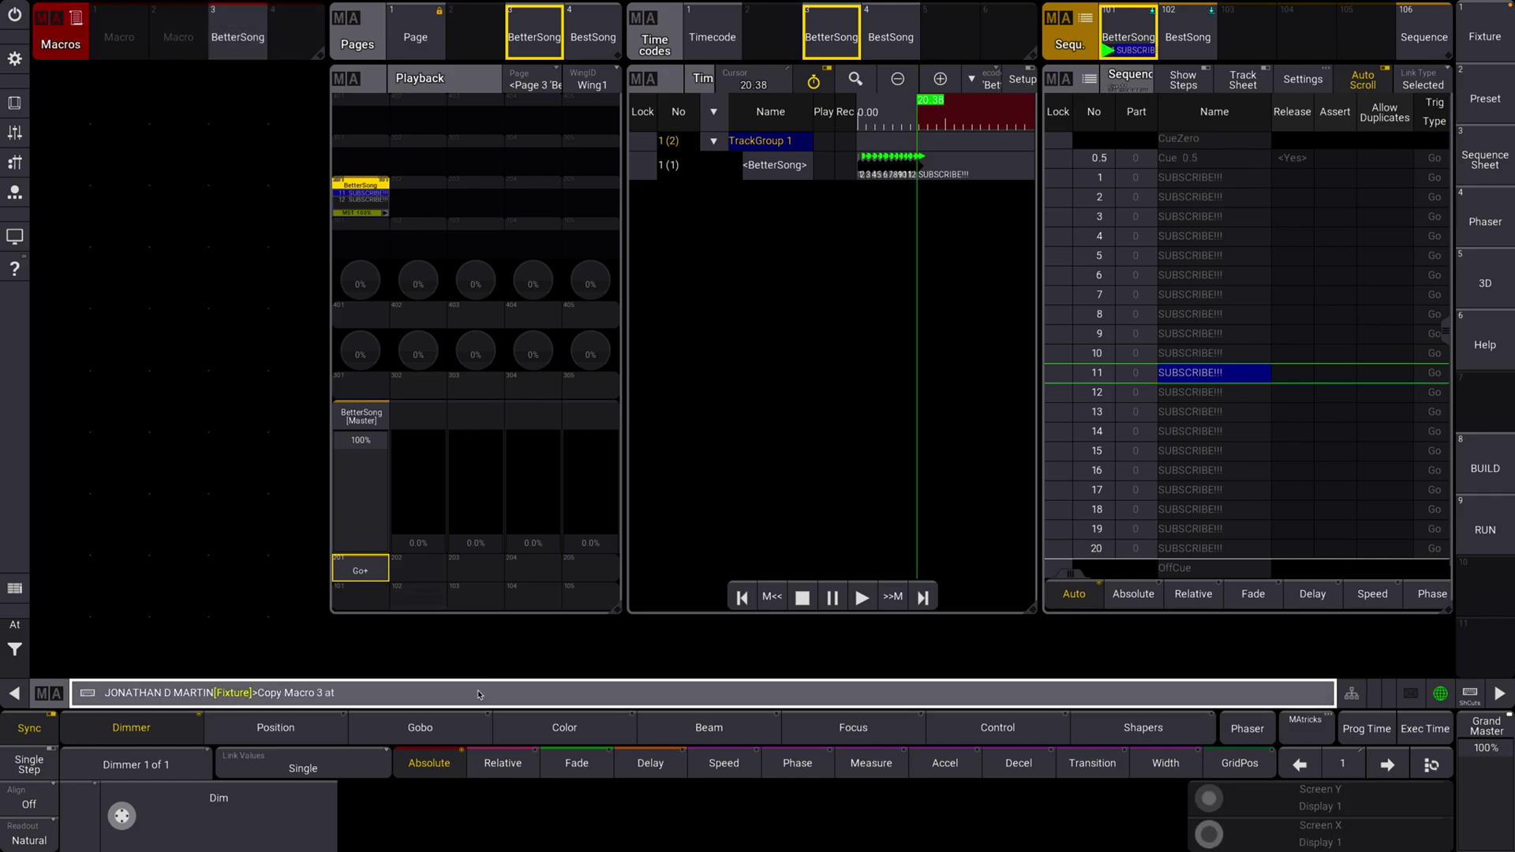
{"action": "left_click", "coordinate": [297, 32]}
Open macro 4 for editing and rename it 'BestSong'
{"action": "left_click_drag", "start_coordinate": [297, 32], "coordinate": [248, 75]}
{"action": "left_click", "coordinate": [164, 57]}
{"action": "type", "text": "B"}
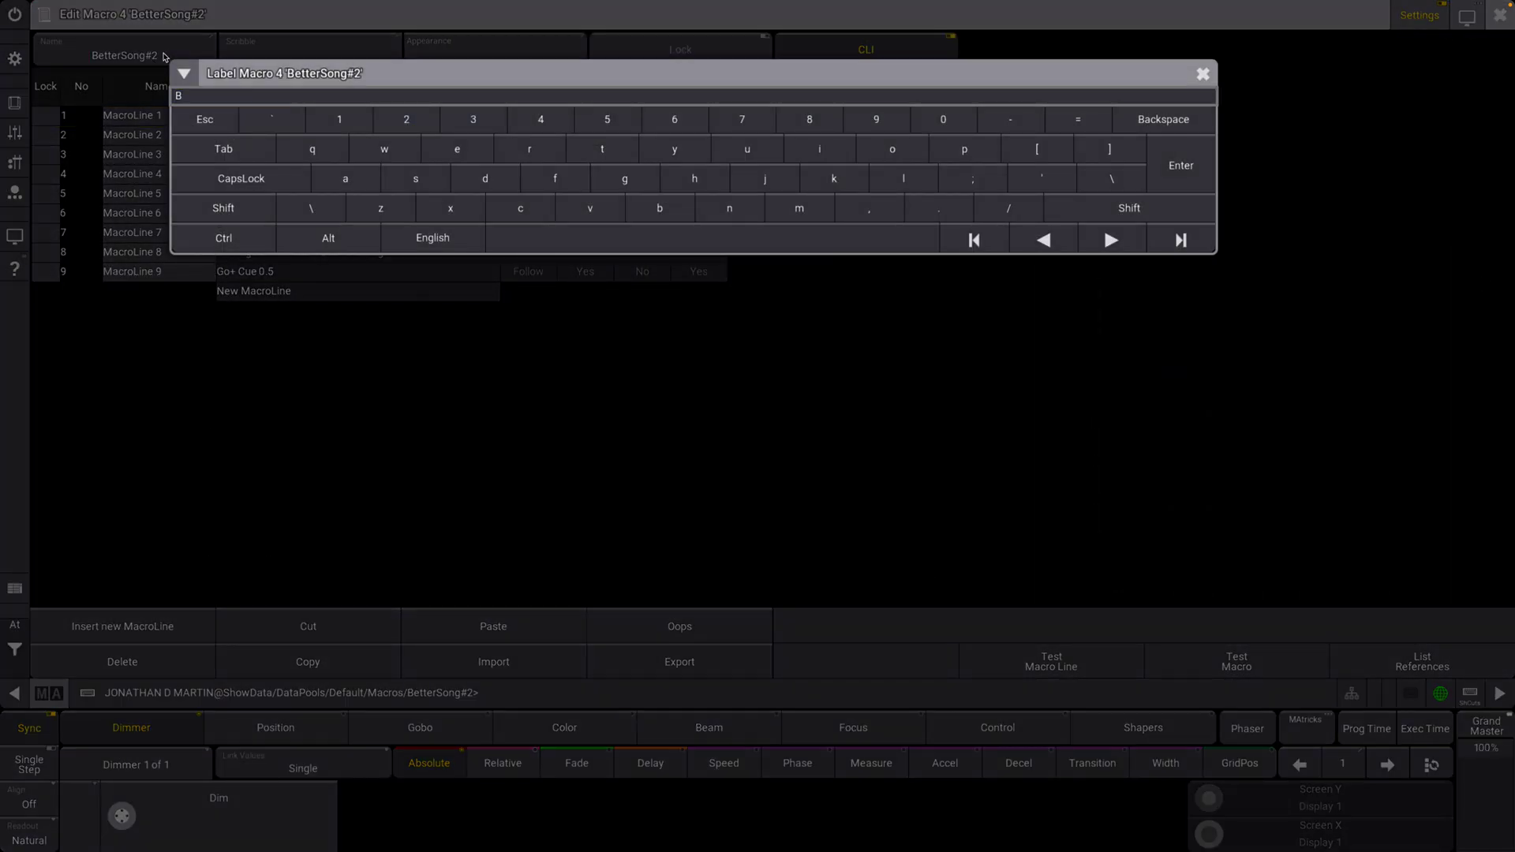
{"action": "type", "text": "estSong"}
{"action": "key", "text": "Return"}
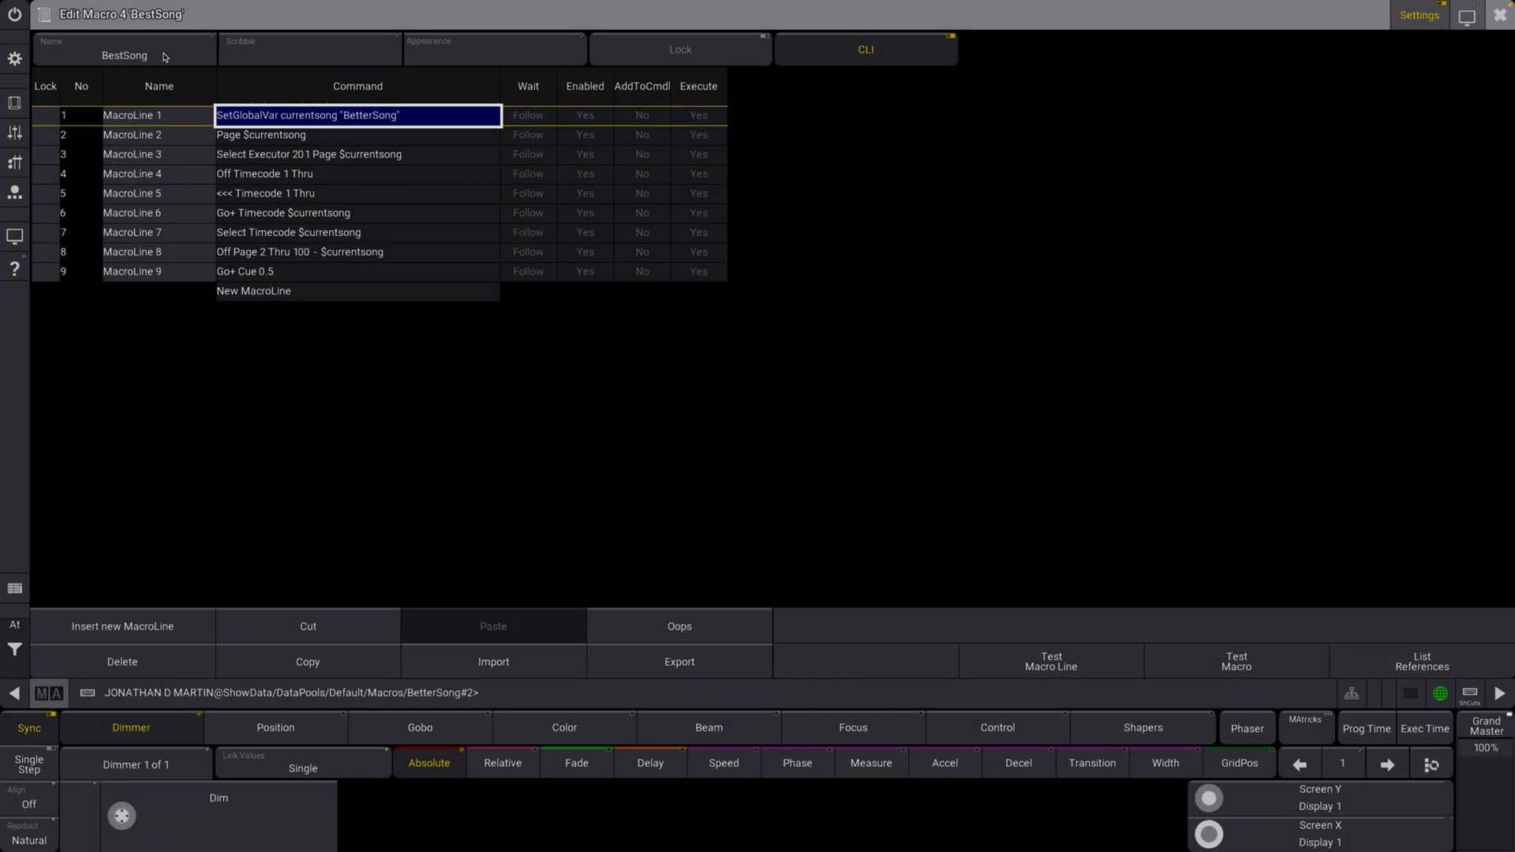
Change line 1's song value to "BestSong" and close the editor
{"action": "left_click", "coordinate": [420, 116]}
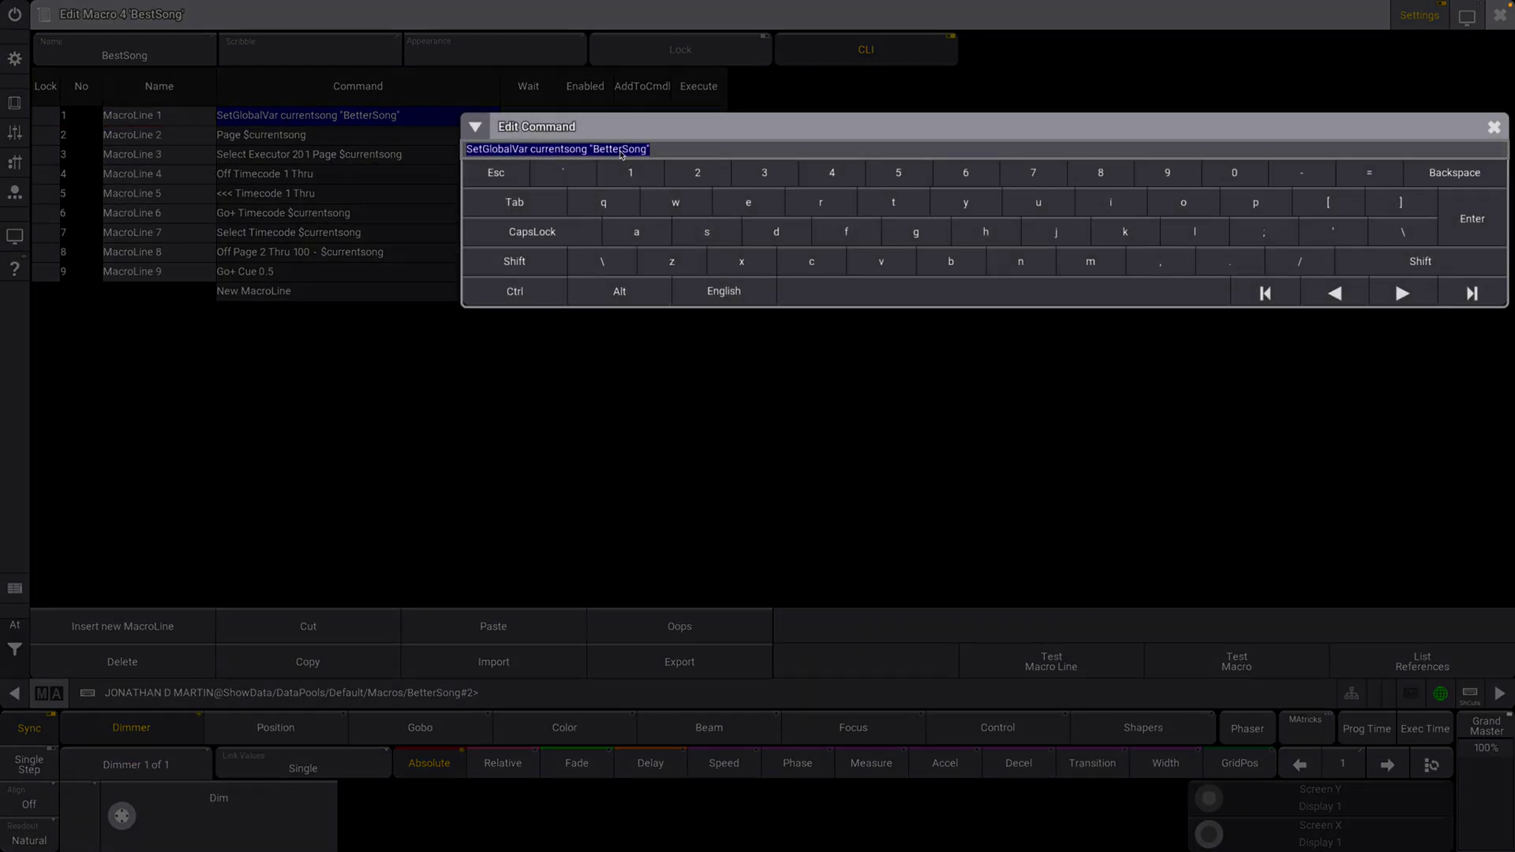
{"action": "left_click", "coordinate": [645, 151]}
{"action": "left_click_drag", "start_coordinate": [646, 151], "coordinate": [596, 151]}
{"action": "key", "text": "BackSpace"}
{"action": "type", "text": "estSong"}
{"action": "key", "text": "Return"}
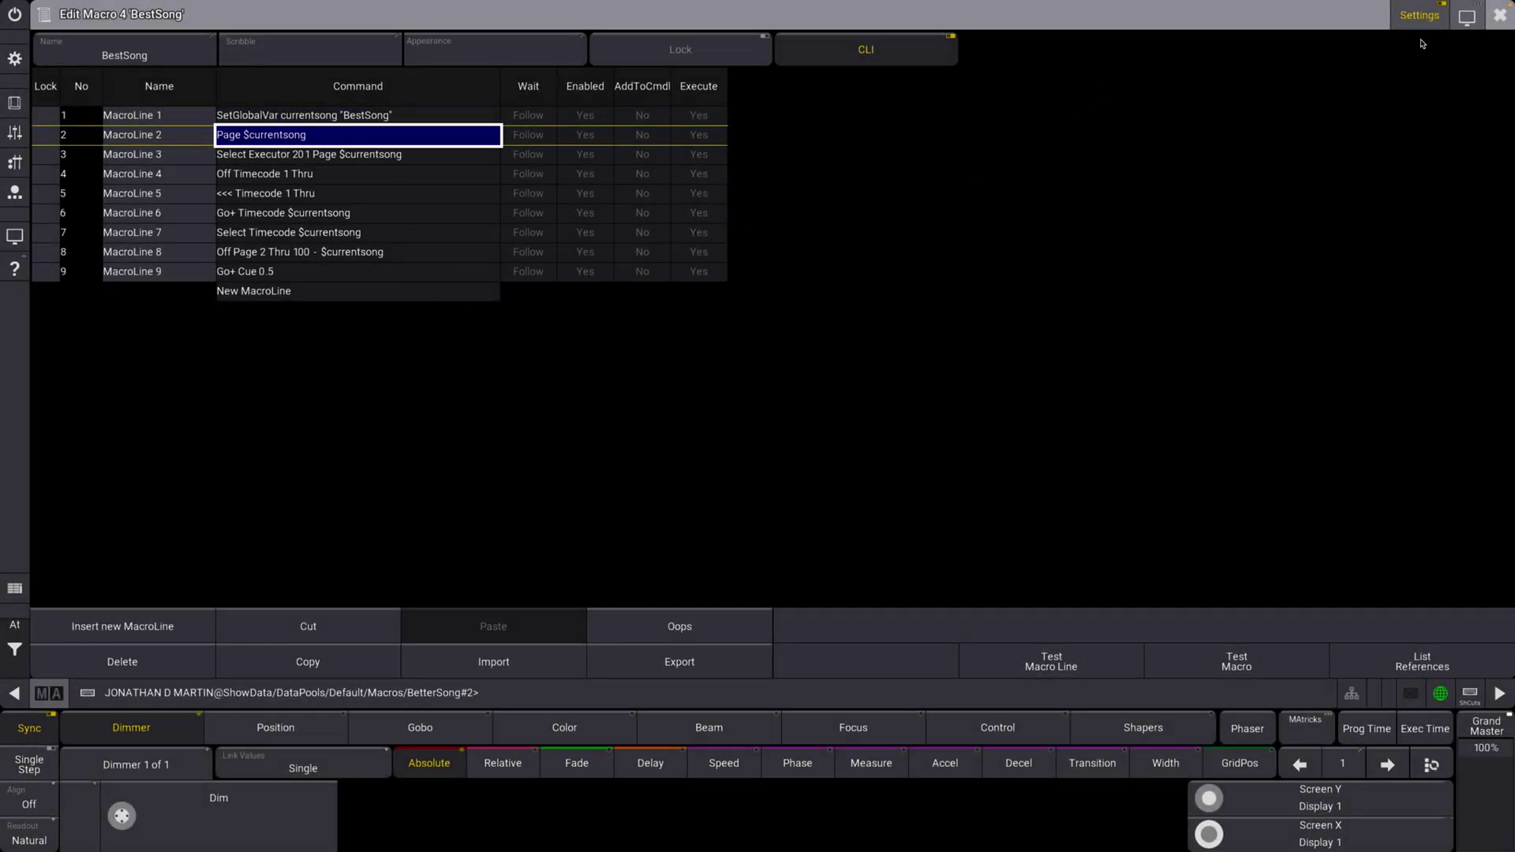
{"action": "left_click", "coordinate": [1500, 15]}
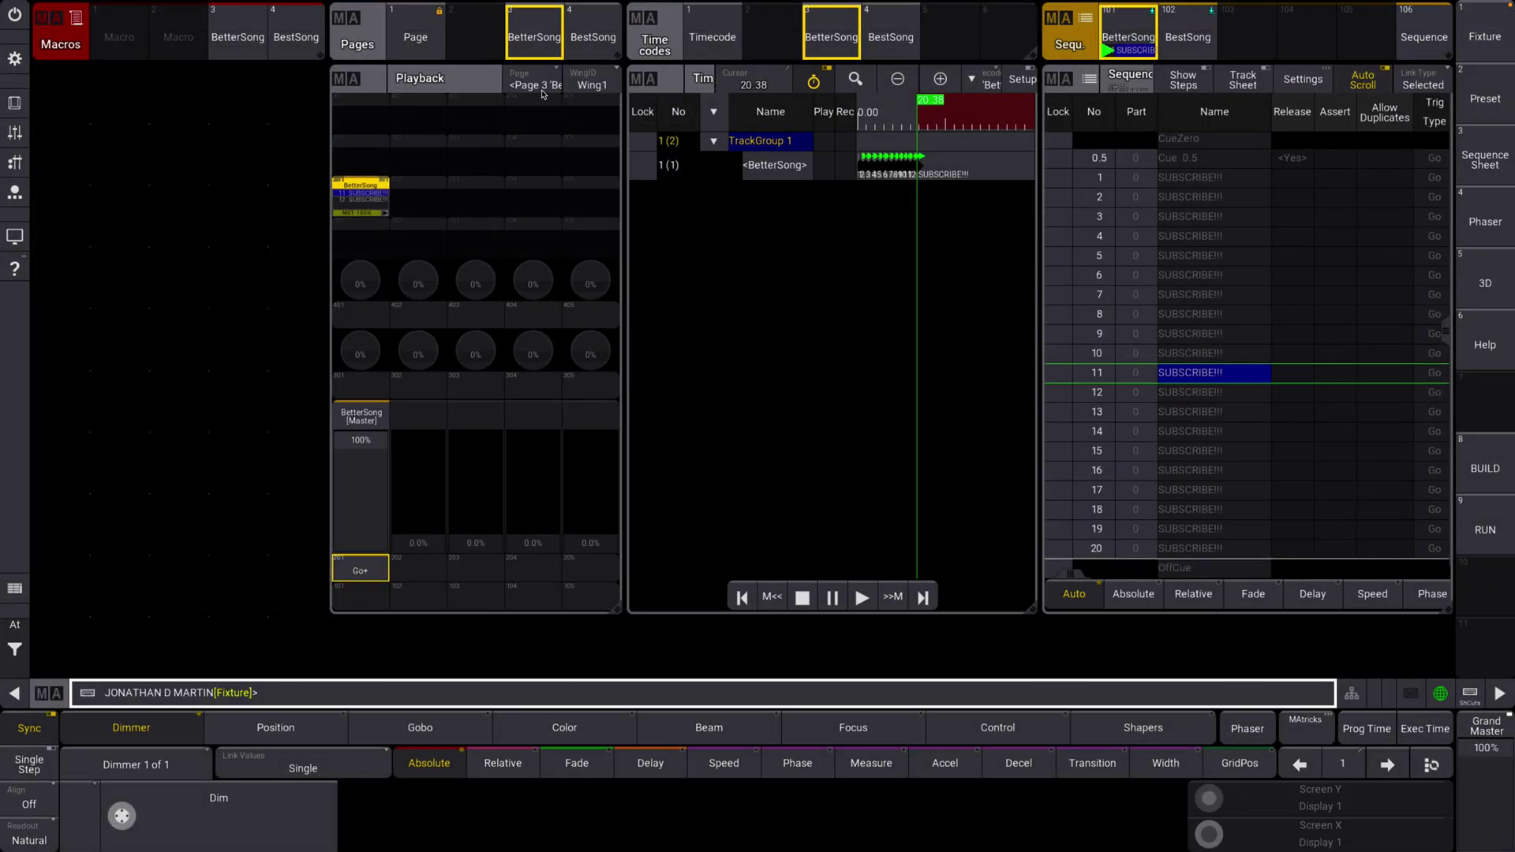
Run BestSong, then alternate BetterSong and BestSong, finishing on BetterSong
{"action": "left_click", "coordinate": [304, 37]}
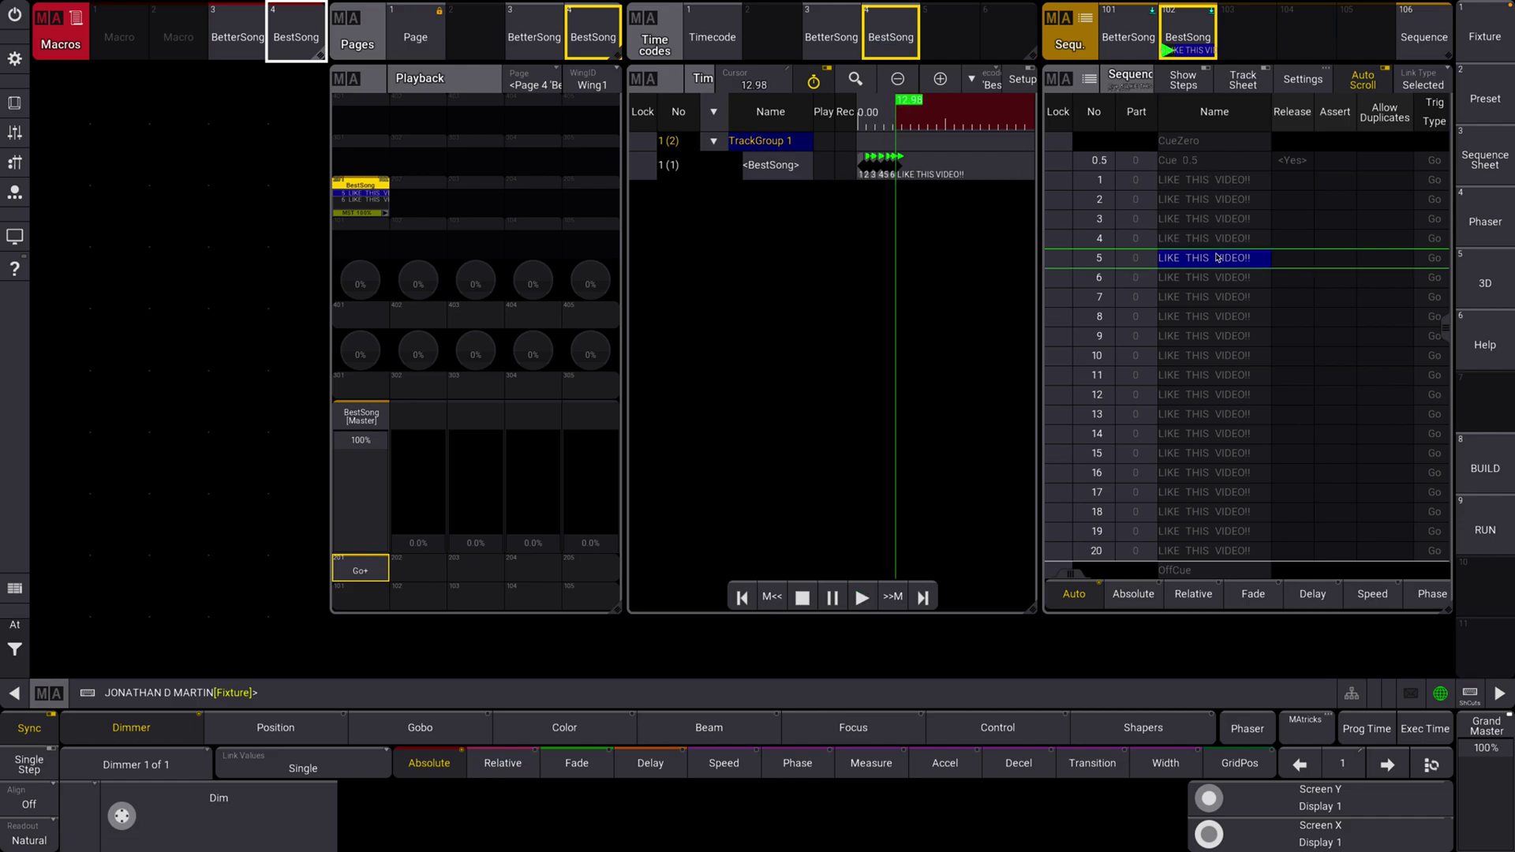
{"action": "left_click", "coordinate": [237, 35]}
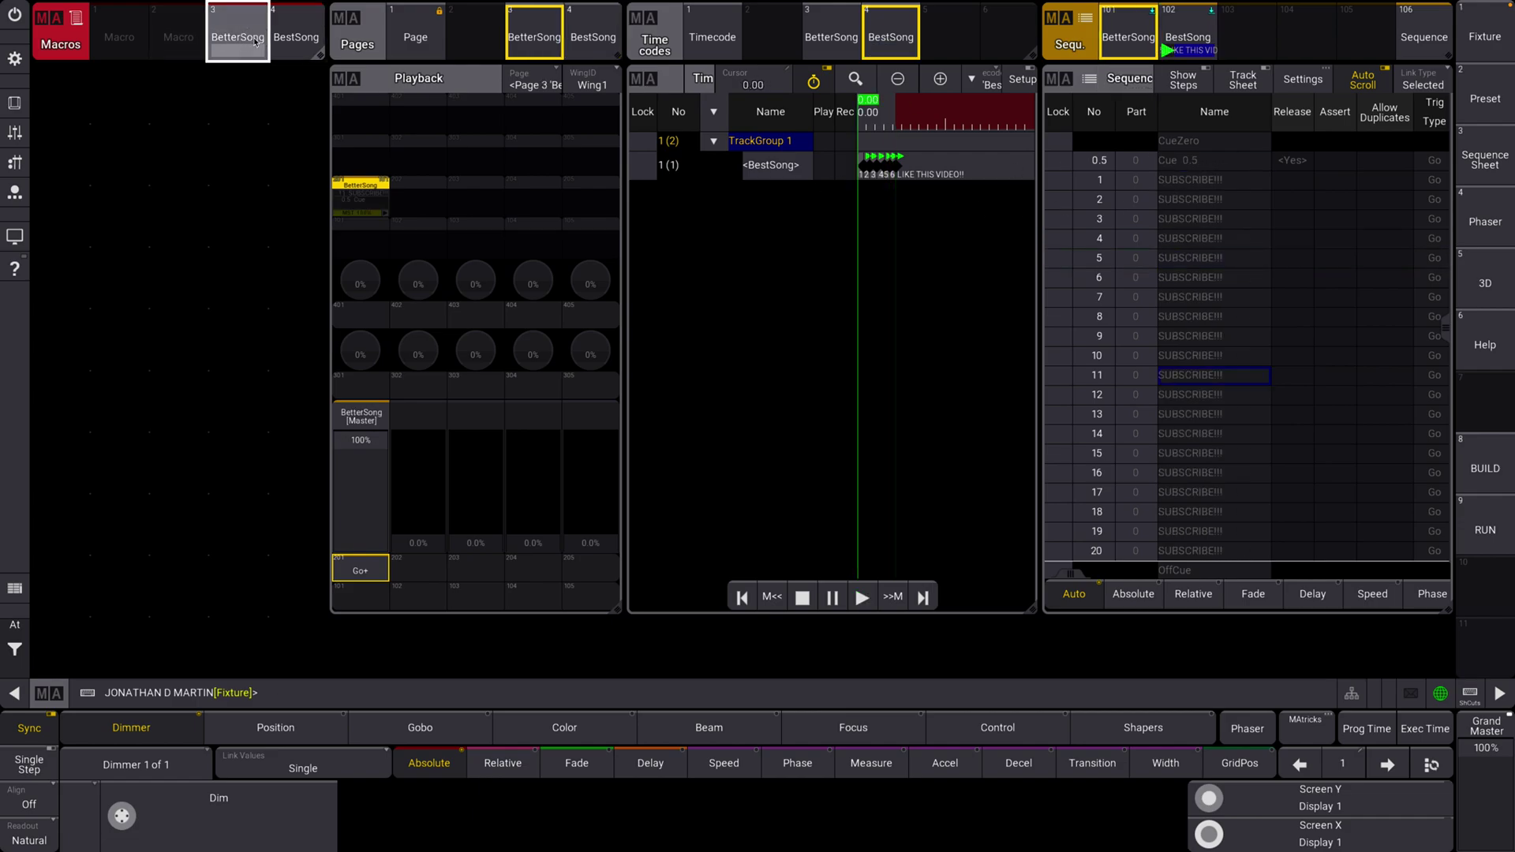
{"action": "left_click", "coordinate": [291, 39]}
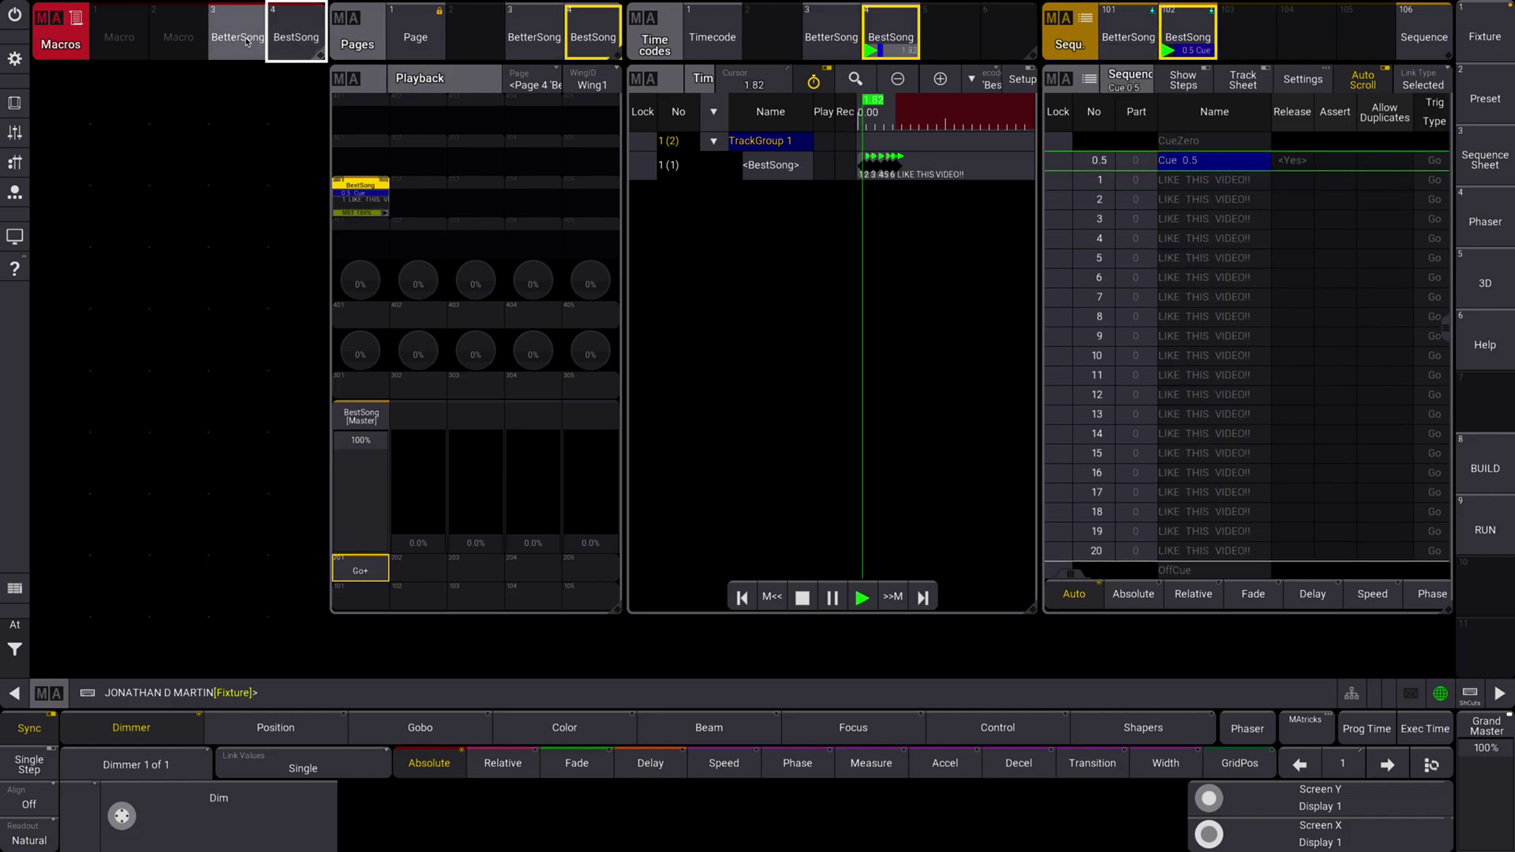
{"action": "left_click", "coordinate": [246, 41]}
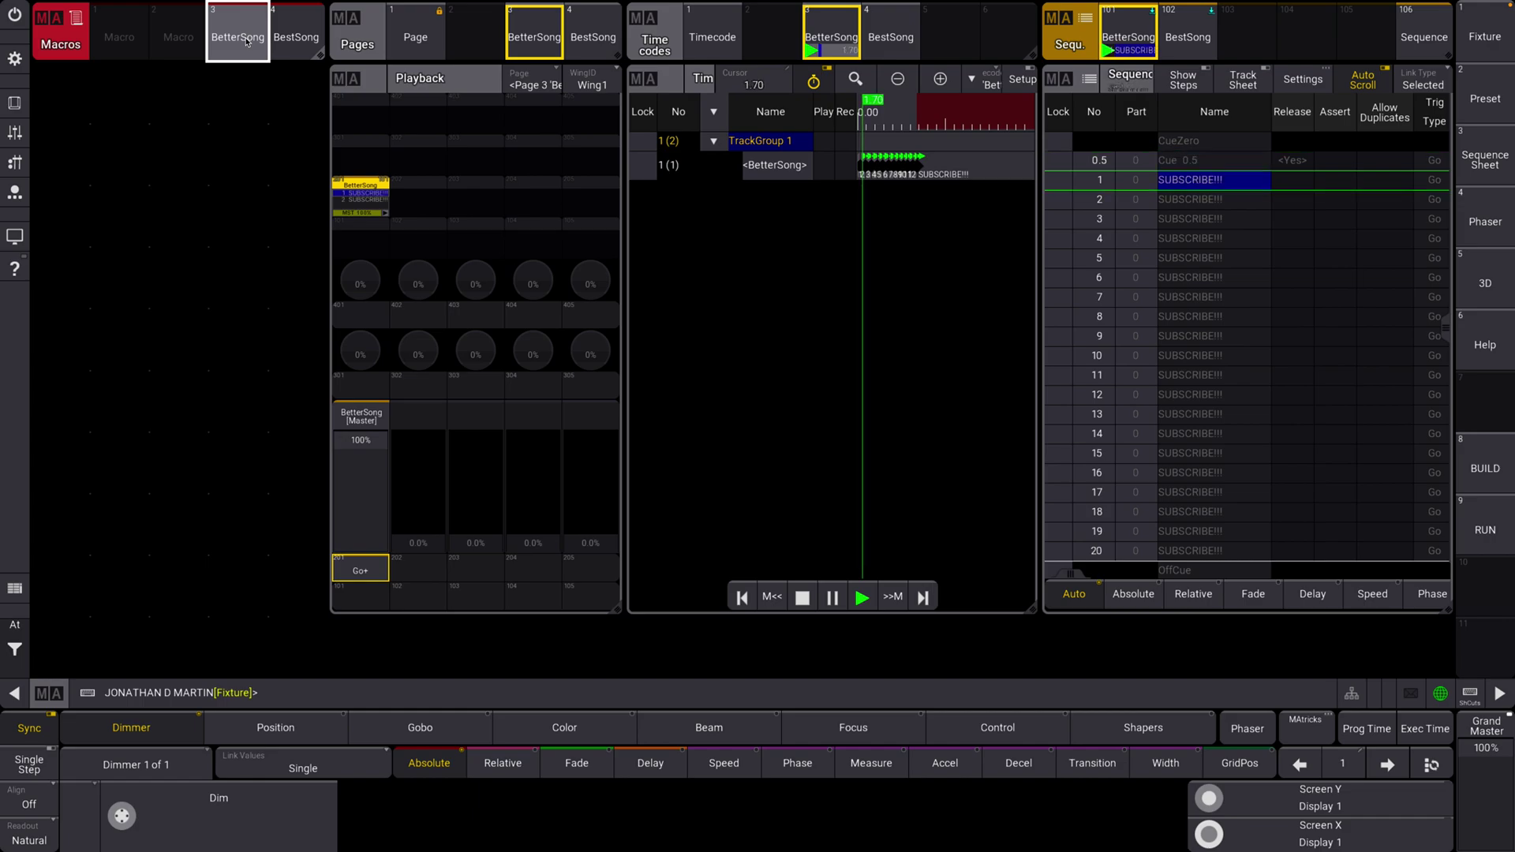